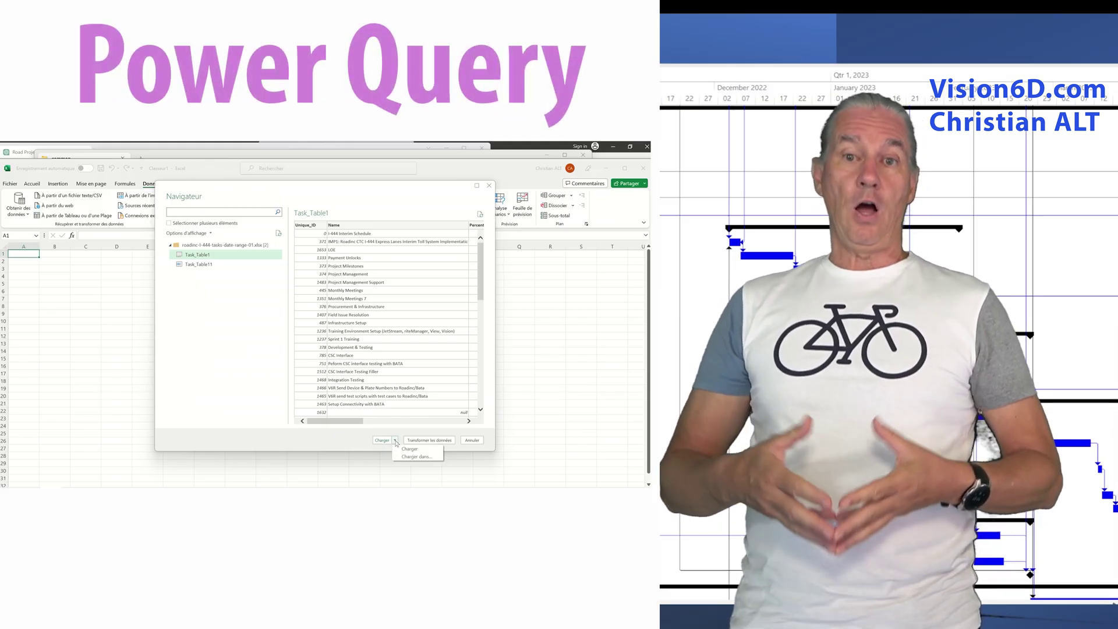
# - Load Task_Table1 from the Navigator into a formatted table in a new Excel workbook
pyautogui.click(416, 450)
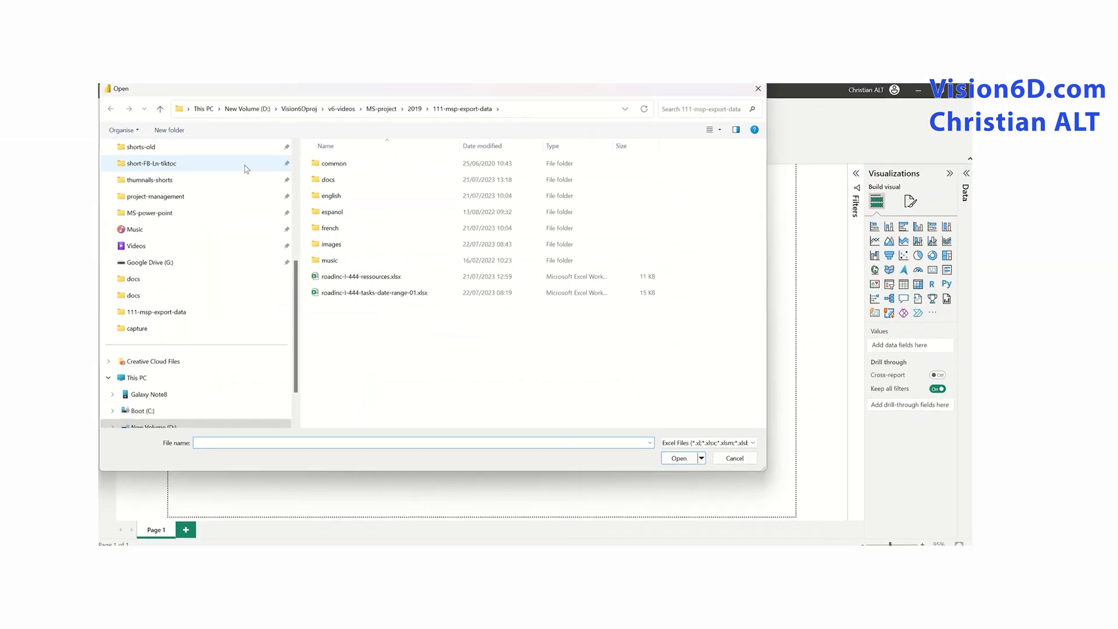
# - Import Task_Table1 from the exported task workbook into Power BI, loading its 85 rows
pyautogui.click(303, 291)
pyautogui.doubleClick(304, 293)
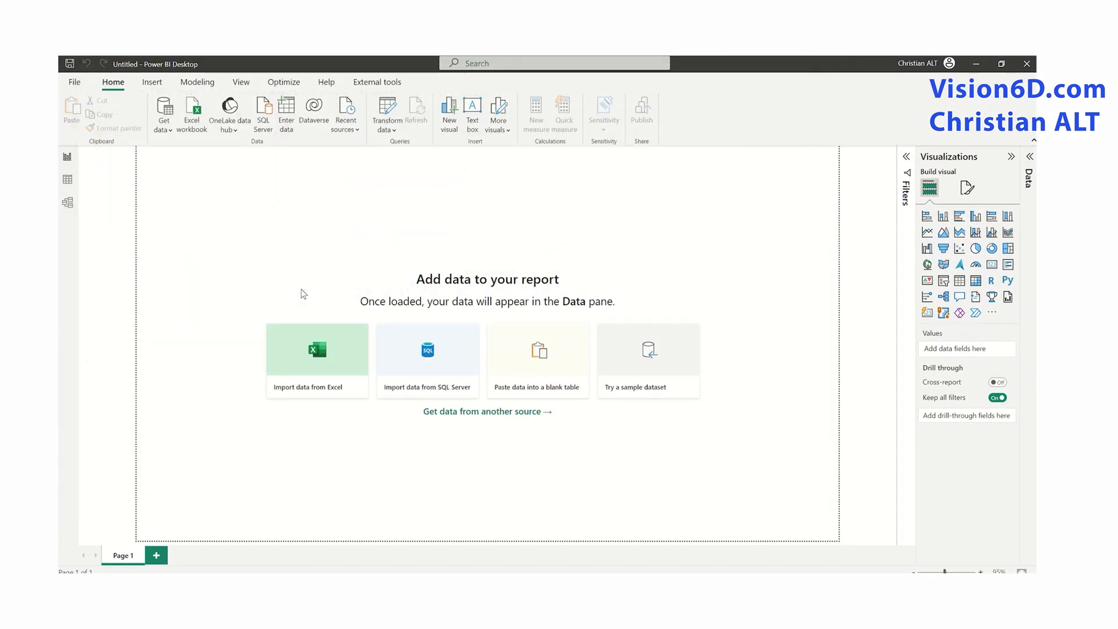
pyautogui.click(362, 210)
pyautogui.click(664, 503)
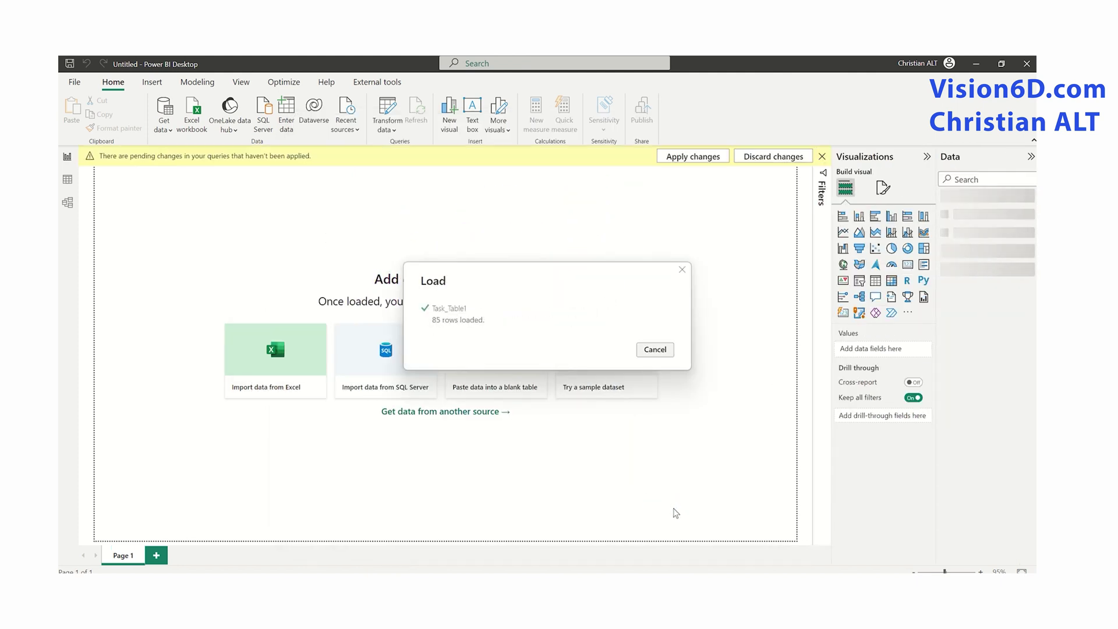
pyautogui.click(68, 180)
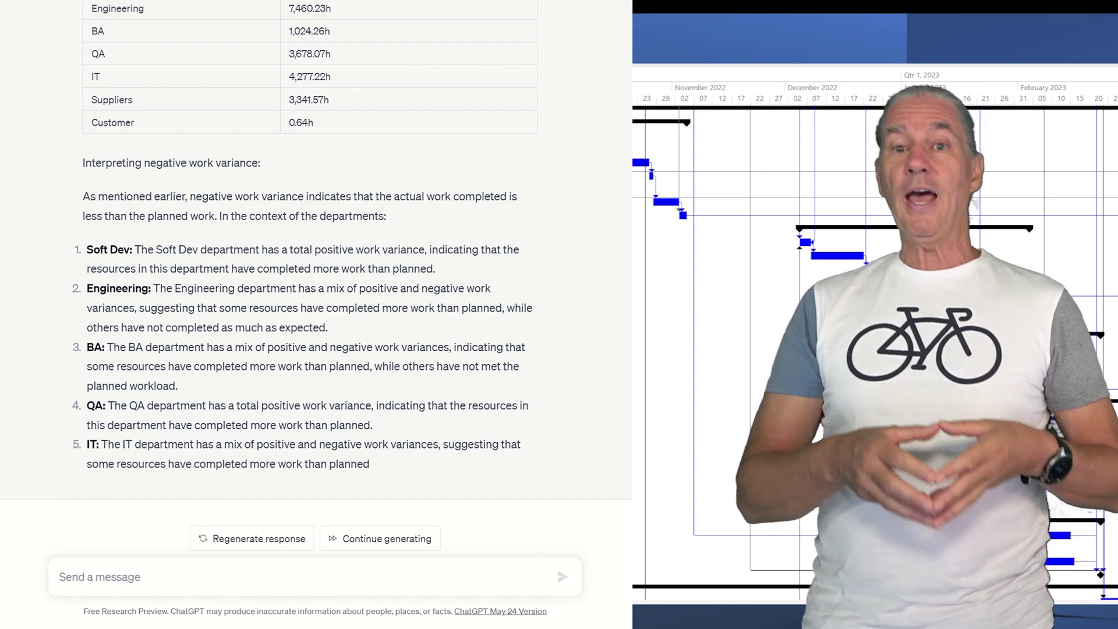
pyautogui.scroll(2, 630, 354)
pyautogui.scroll(2, 630, 354)
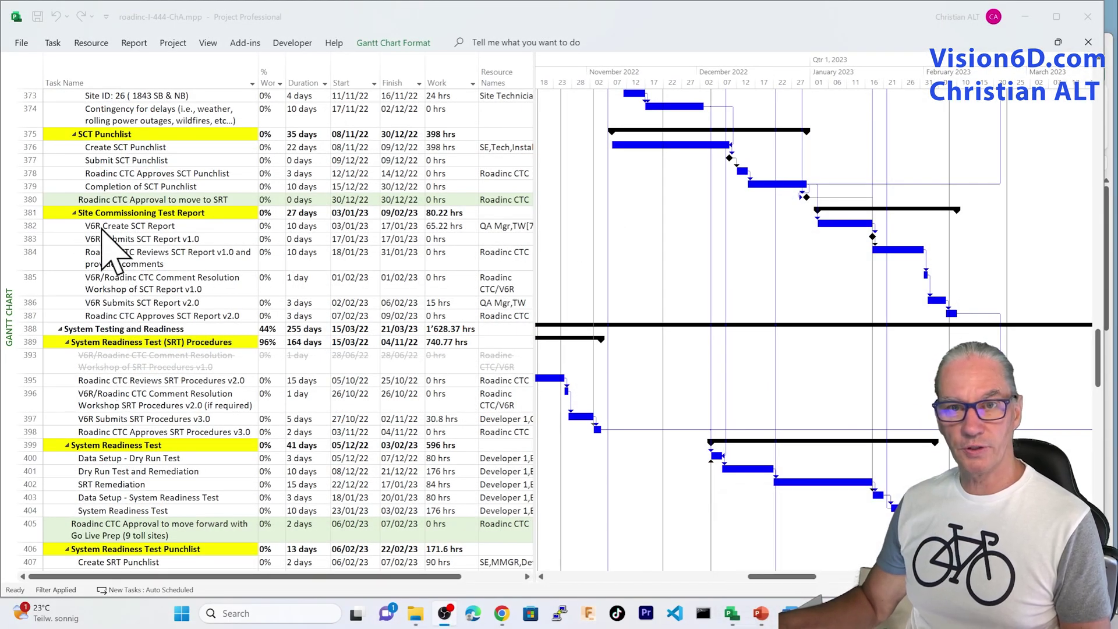
# - Choose to export the project as a Microsoft Excel Workbook file
pyautogui.click(21, 46)
pyautogui.click(21, 44)
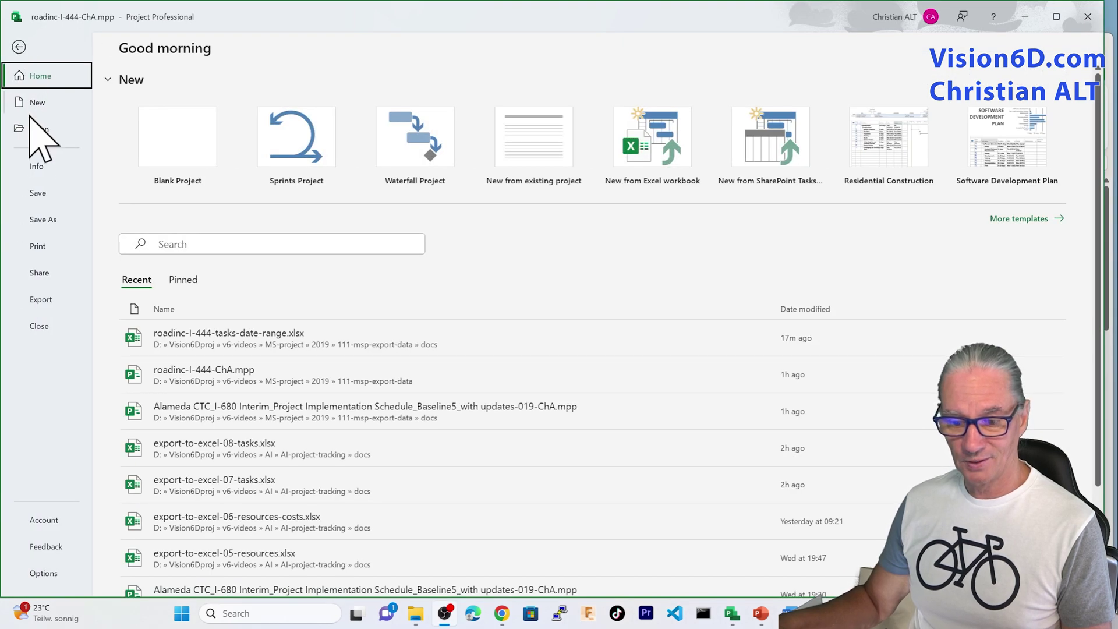
pyautogui.click(50, 300)
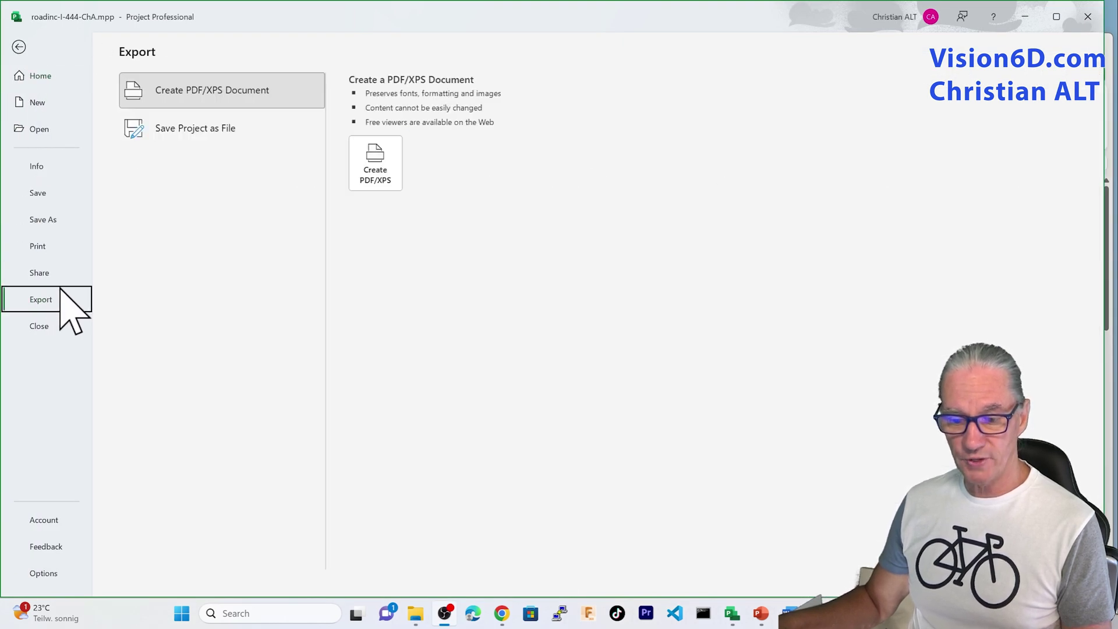
pyautogui.click(190, 133)
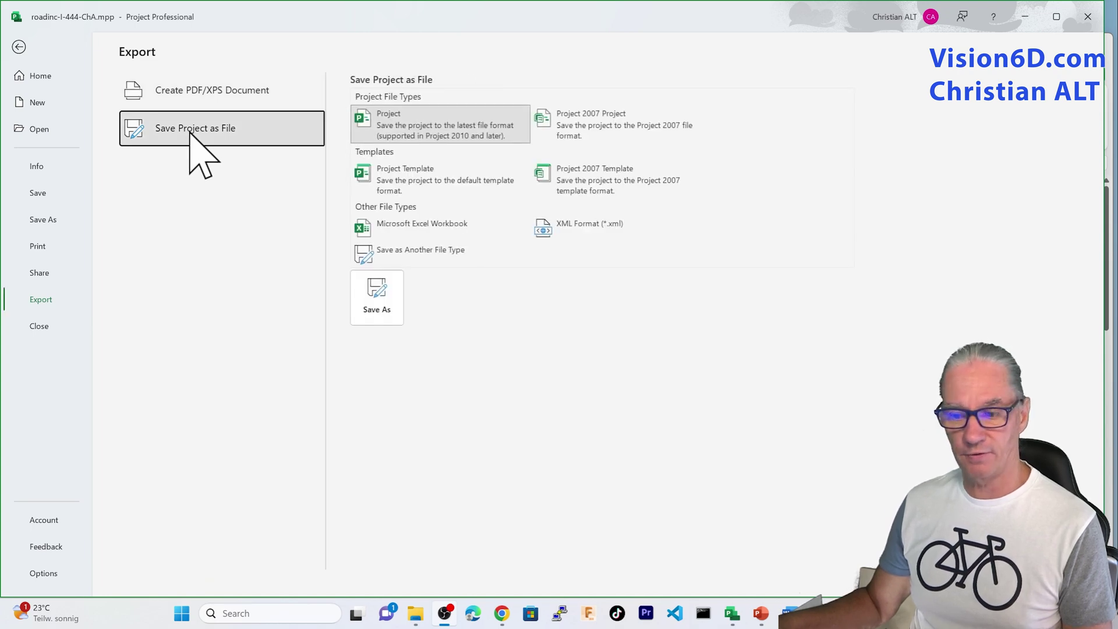
pyautogui.click(409, 227)
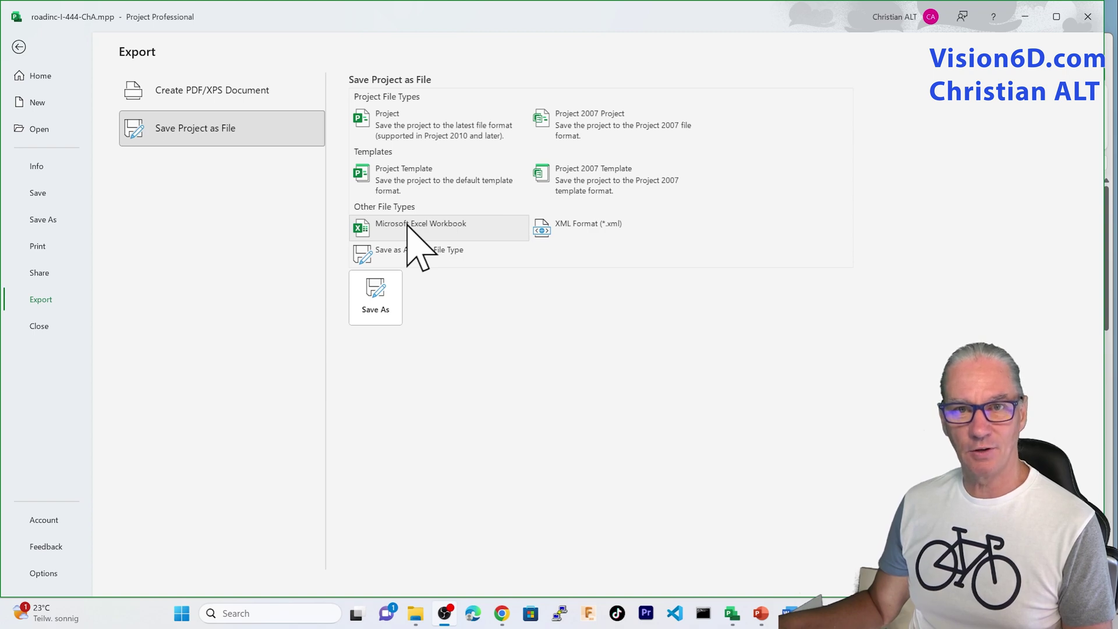
pyautogui.click(377, 300)
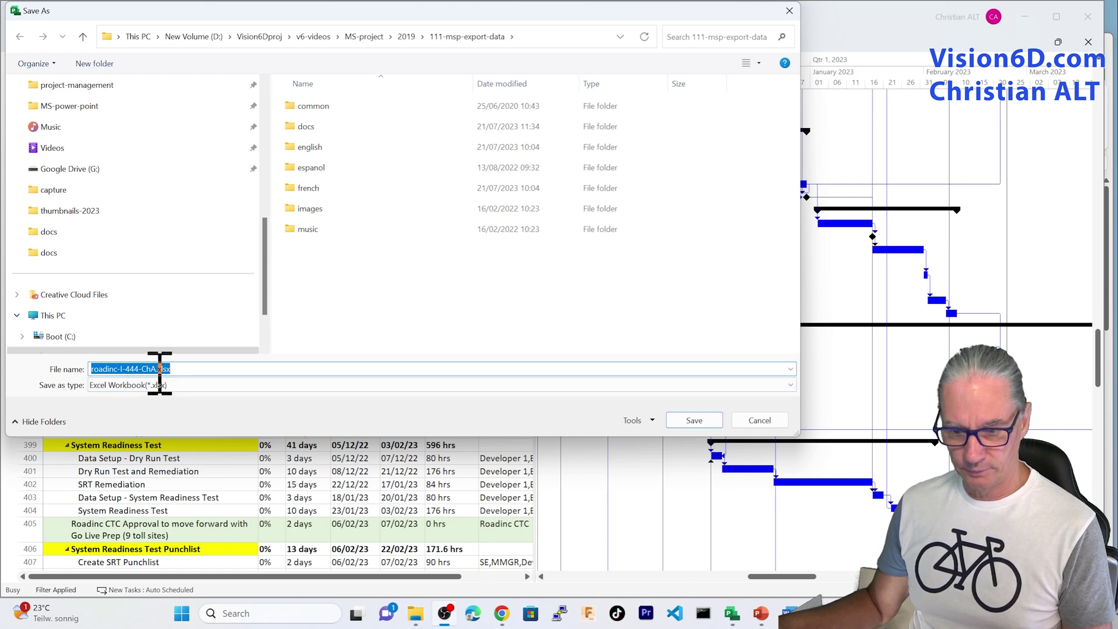
# - Name the workbook roadinc-I-444-tasks-date-range.xlsx in 111-msp-export-data and save it
pyautogui.click(160, 372)
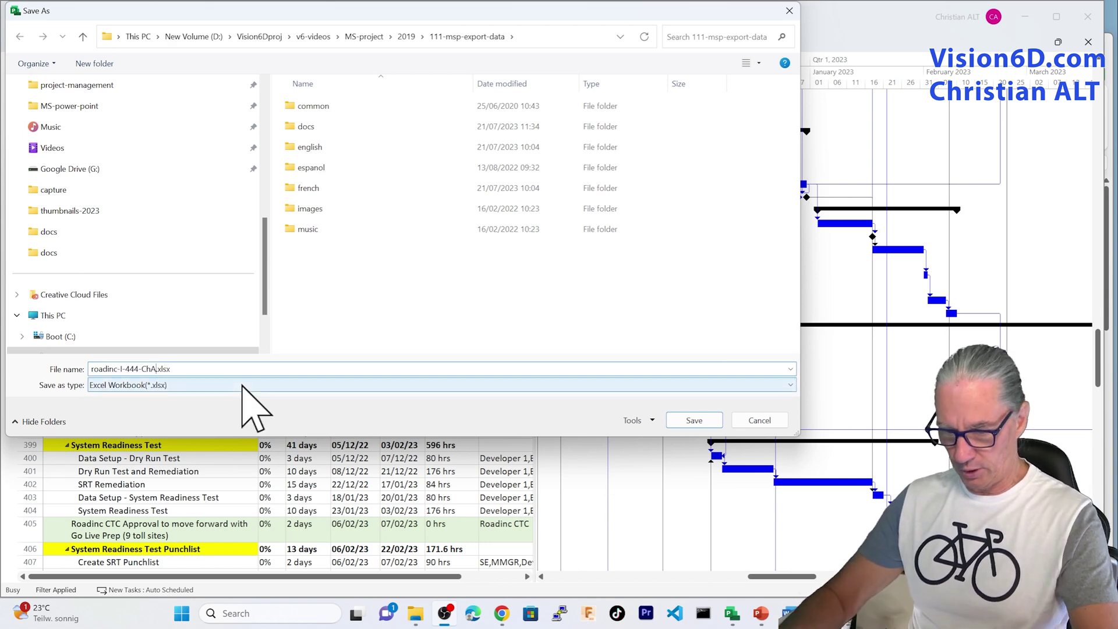
pyautogui.press('BackSpace')
pyautogui.press('BackSpace')
pyautogui.press('BackSpace')
pyautogui.write('tasks-')
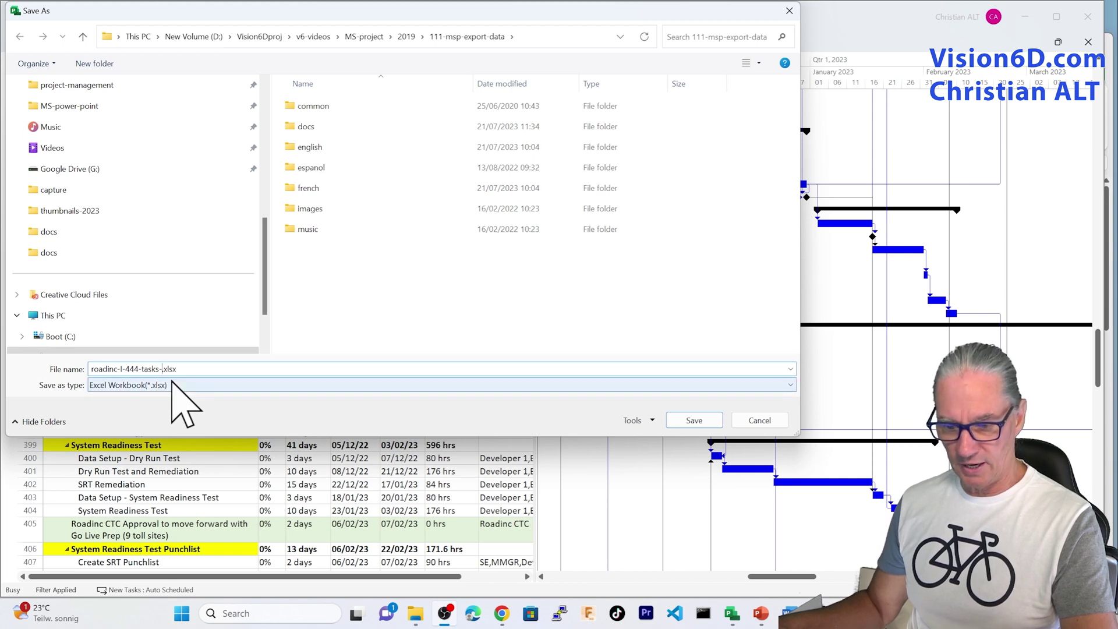
pyautogui.write('date-range')
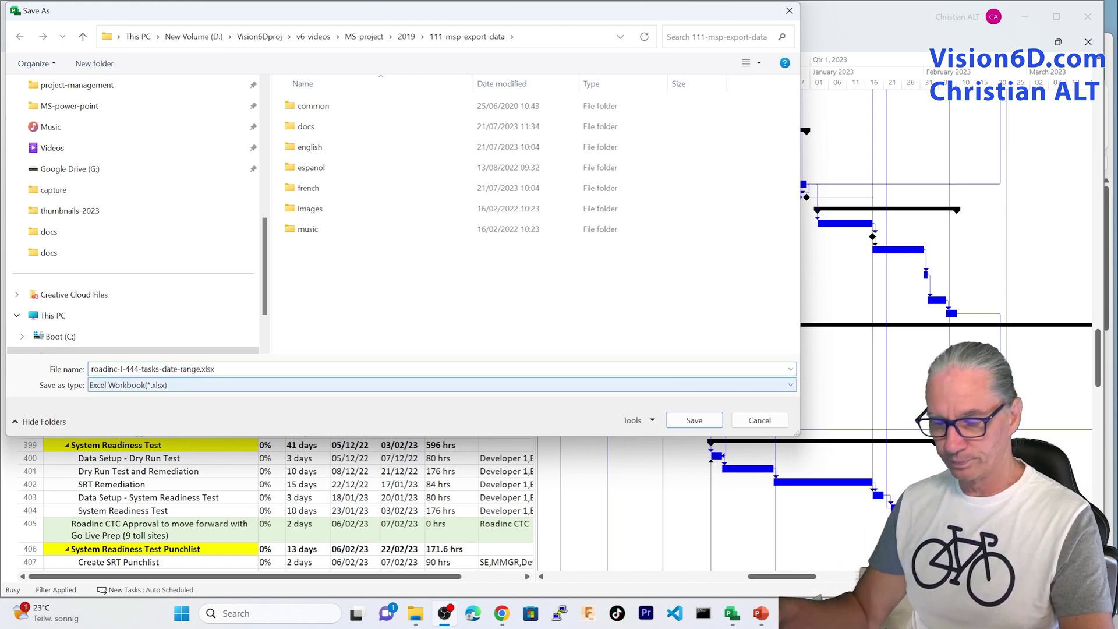
pyautogui.click(702, 421)
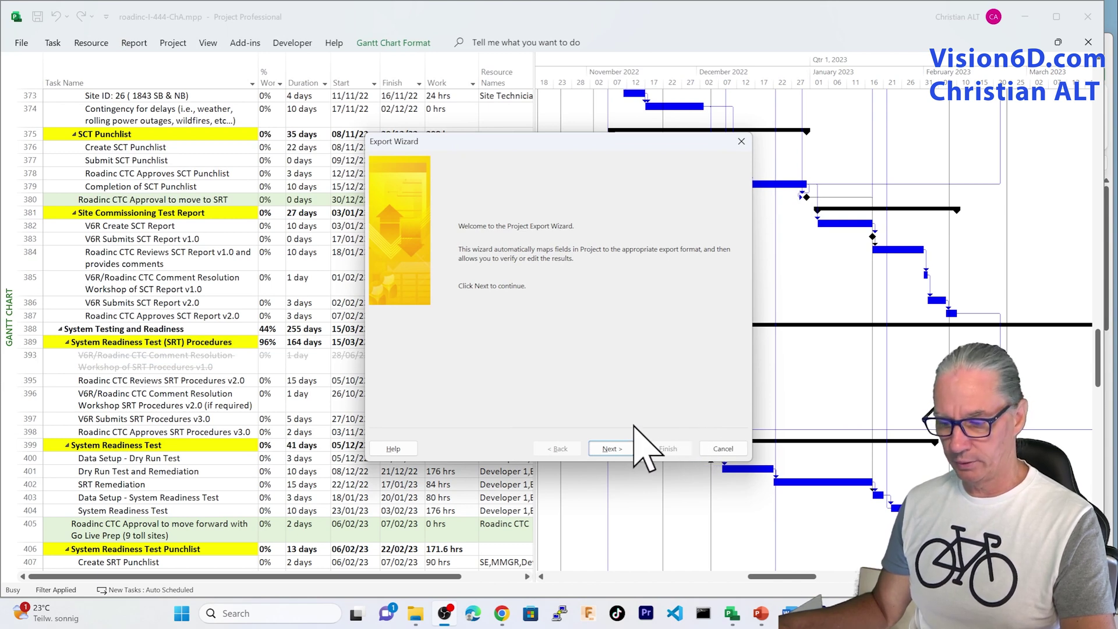
# - Create a new export map of Selected Data with Tasks and headers included
pyautogui.click(613, 449)
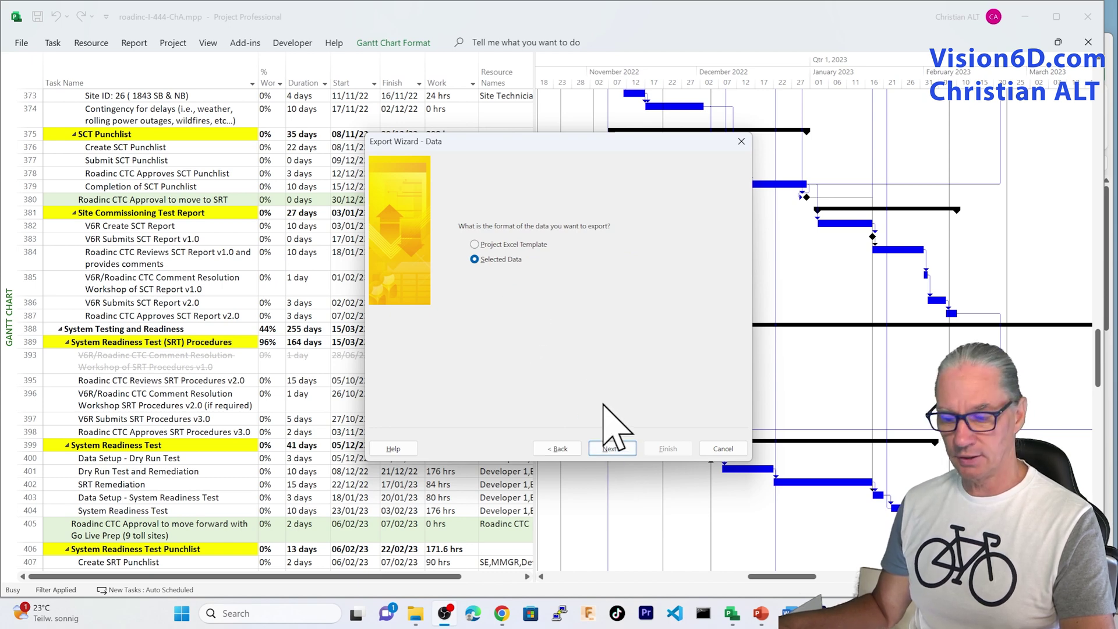
pyautogui.click(611, 449)
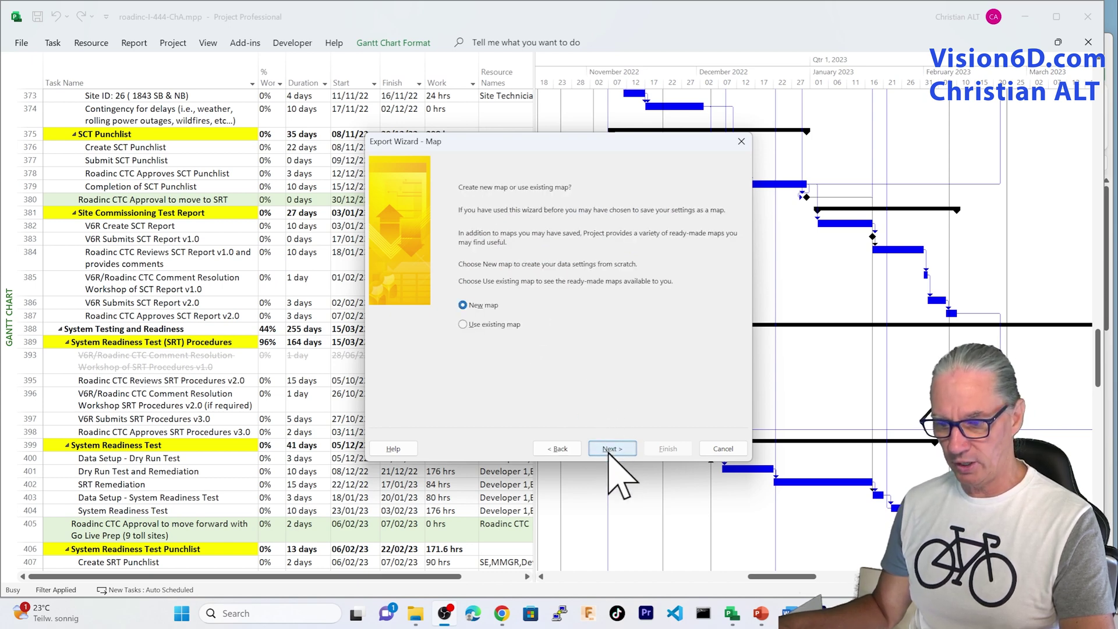
pyautogui.click(464, 325)
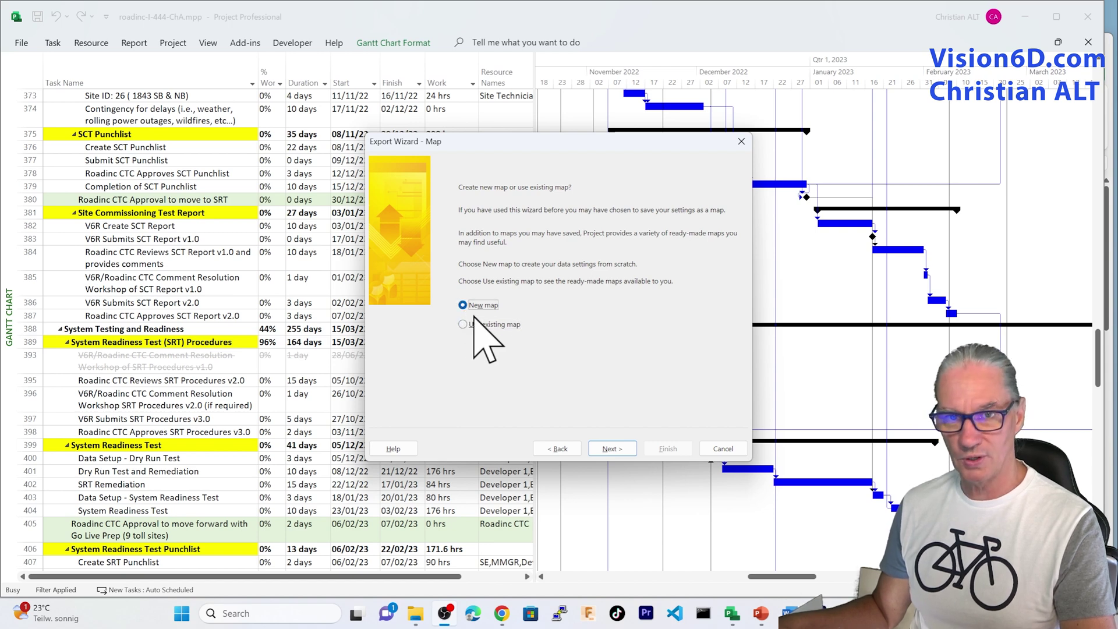
pyautogui.click(626, 449)
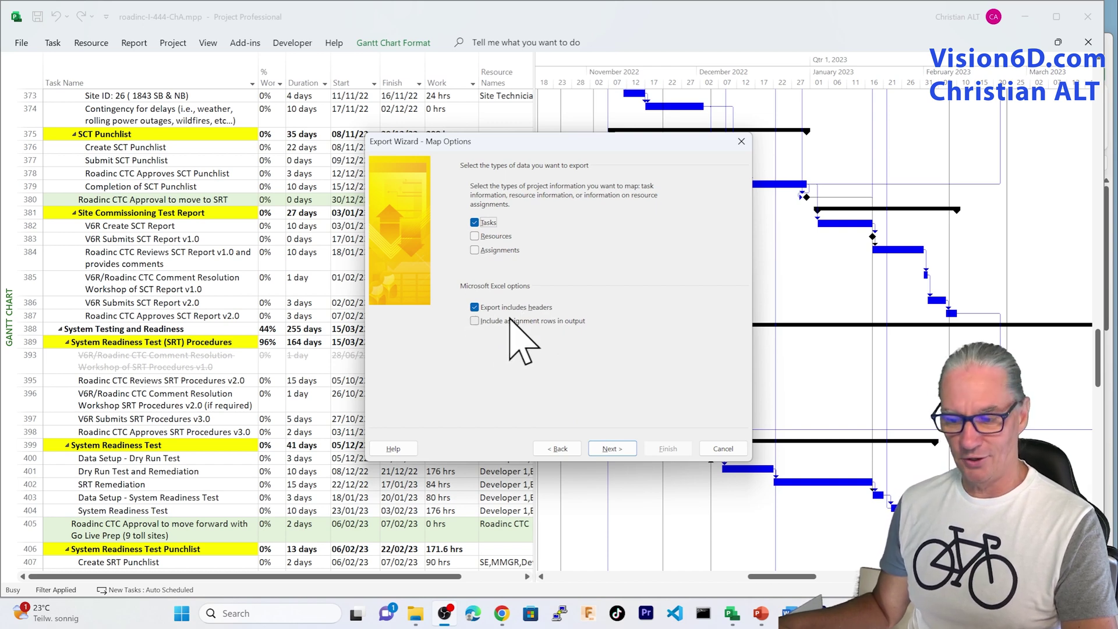
pyautogui.click(618, 450)
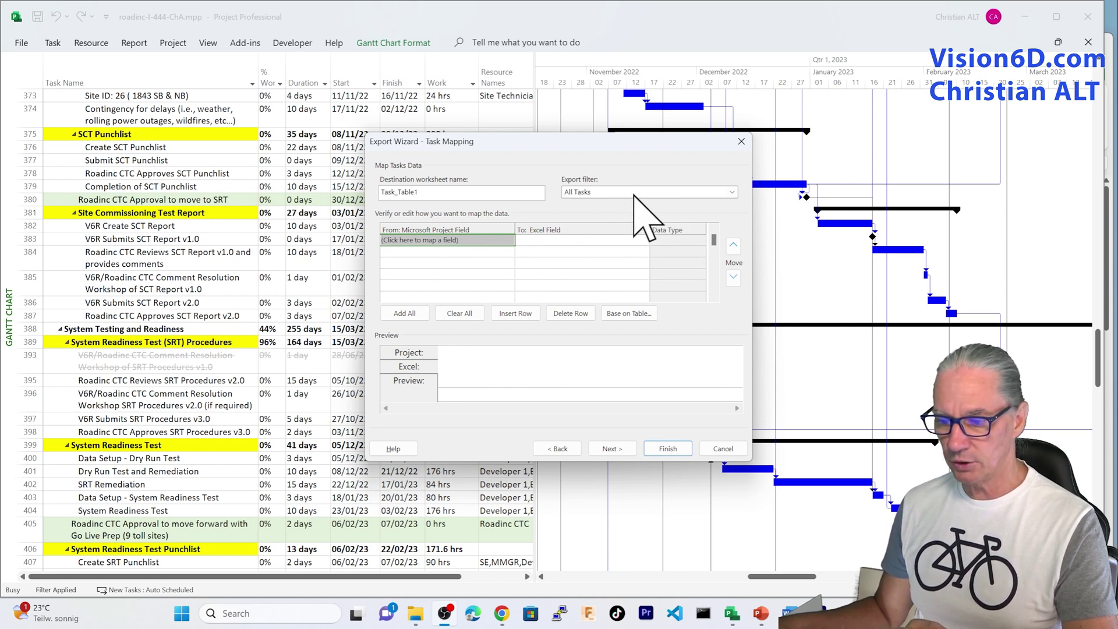
# - Keep the All Tasks export filter and map the Name field in the first row
pyautogui.click(732, 193)
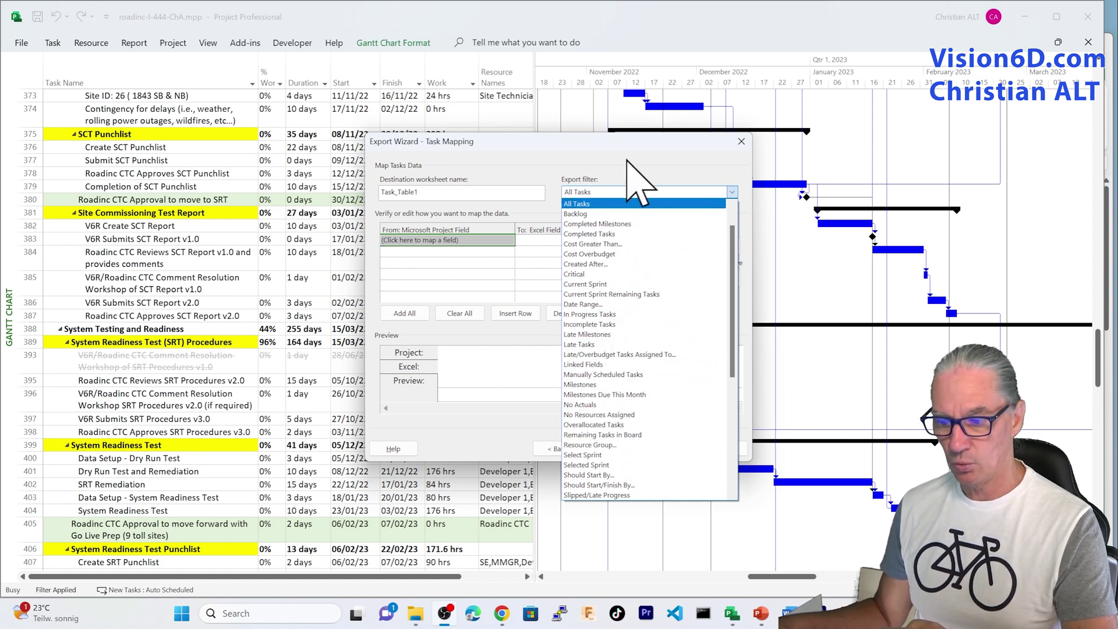
pyautogui.click(635, 190)
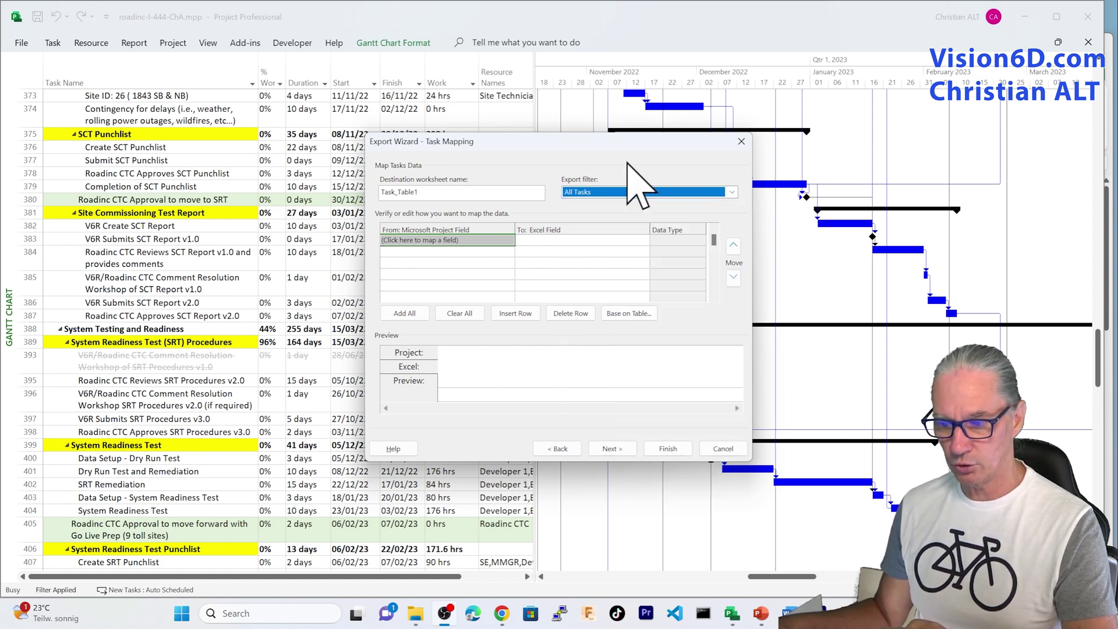
pyautogui.click(506, 239)
pyautogui.click(508, 238)
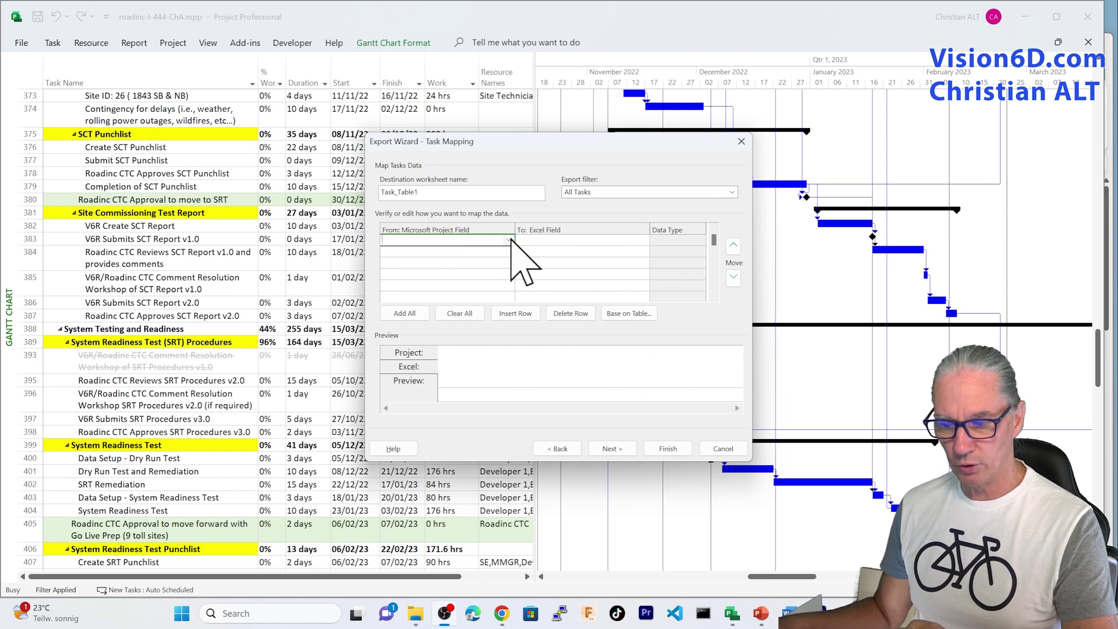
pyautogui.click(510, 240)
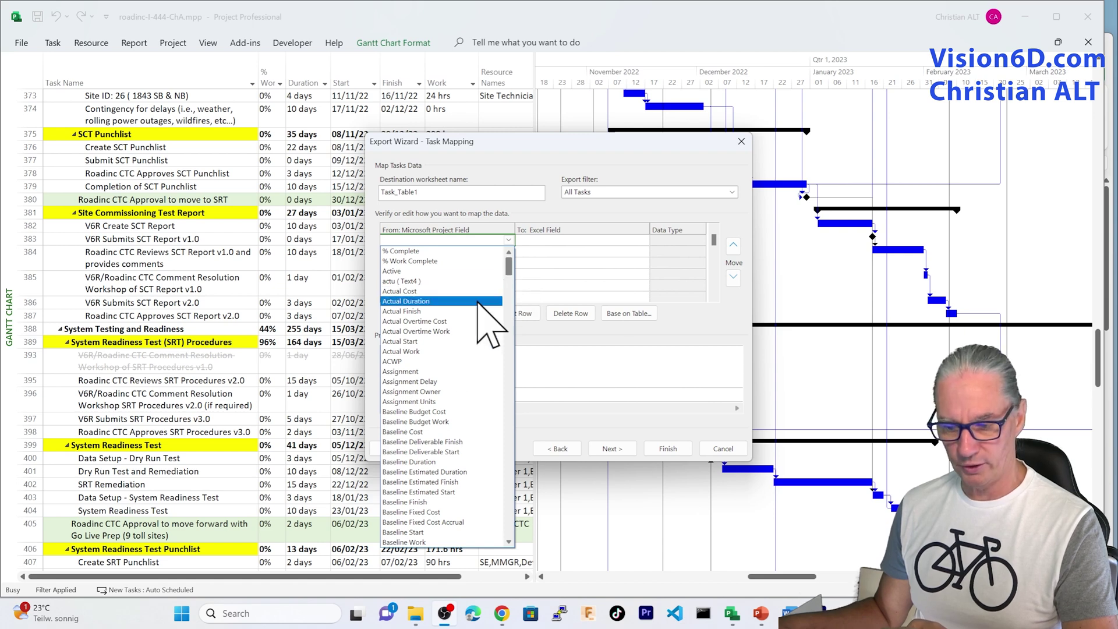
pyautogui.write('Name')
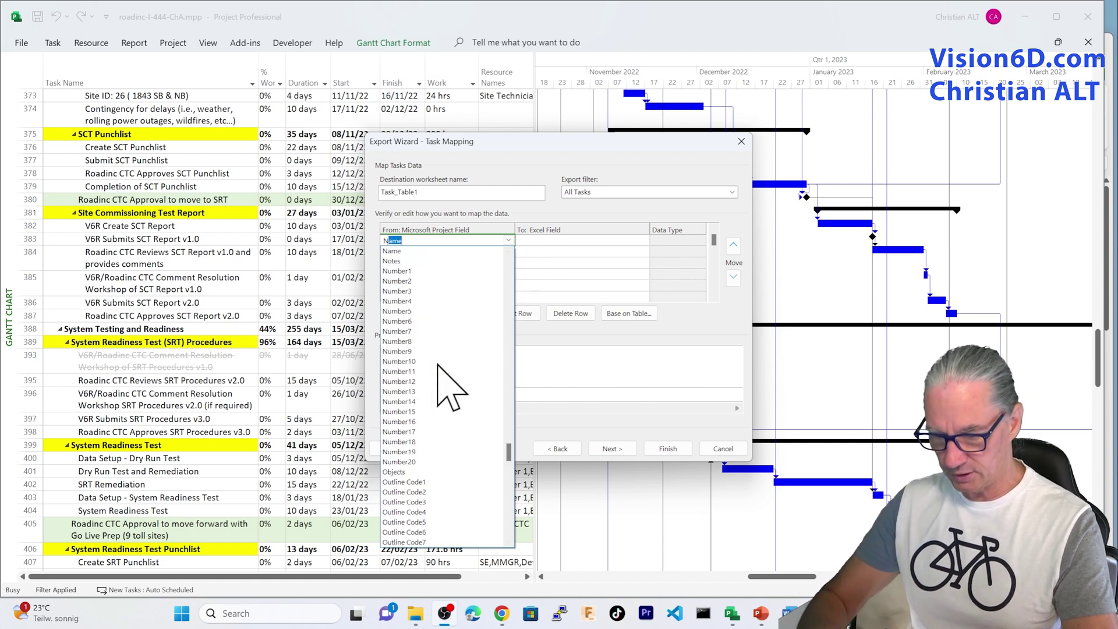
pyautogui.click(409, 251)
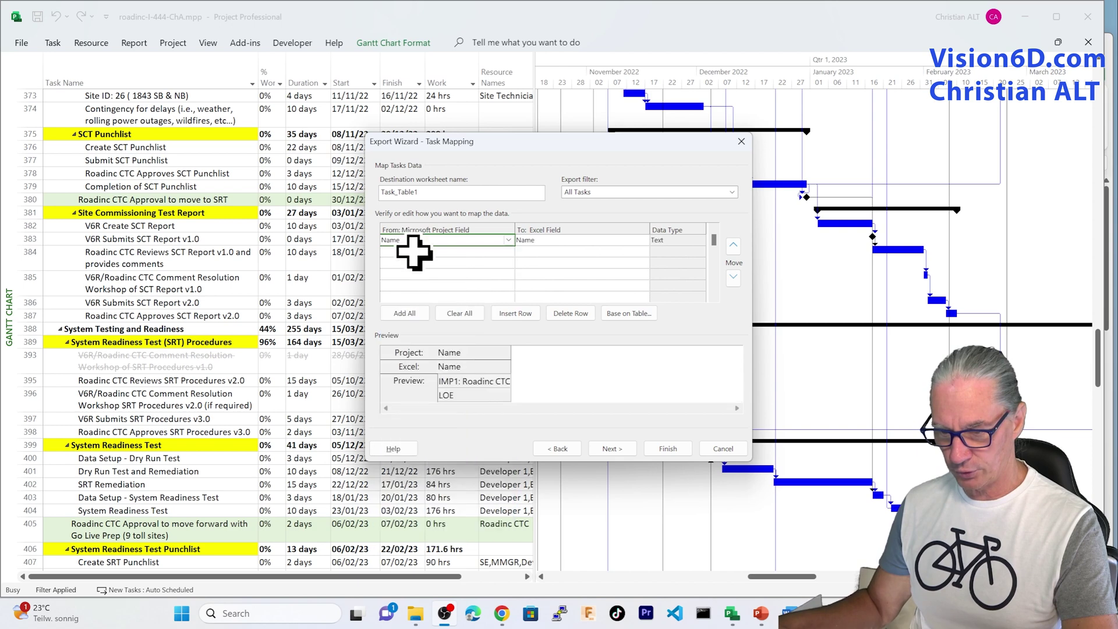
# - Map the Unique ID field in the second row as the Unique_ID column
pyautogui.click(493, 252)
pyautogui.click(508, 252)
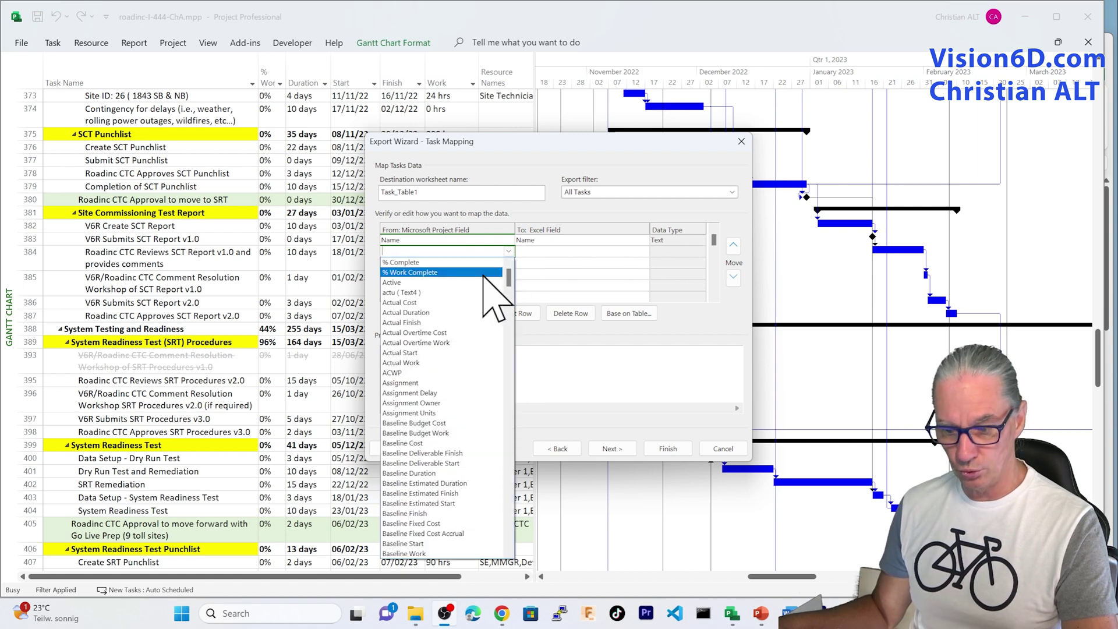
pyautogui.write('UID 1 (Enterprise')
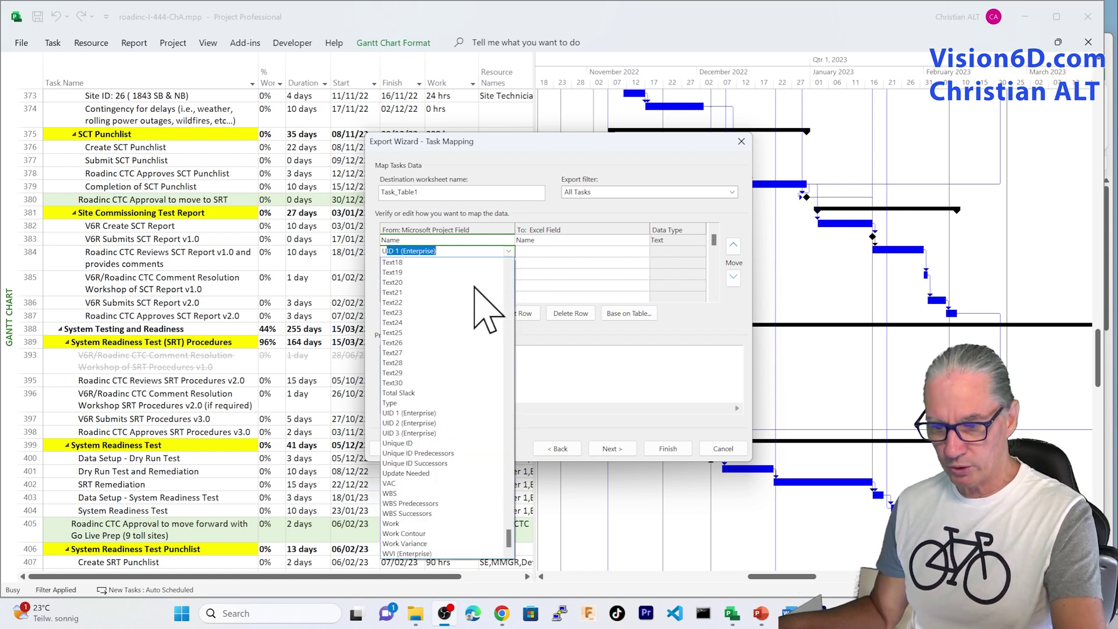
pyautogui.click(414, 444)
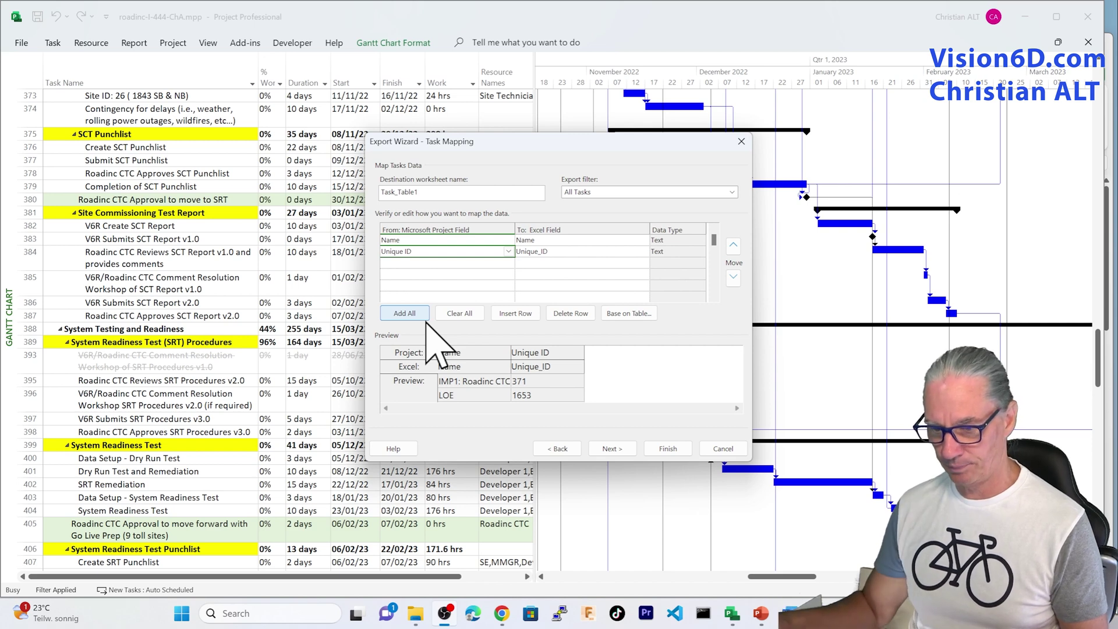
# - Map % Complete to Percent_Complete and Duration to Duration
pyautogui.click(505, 263)
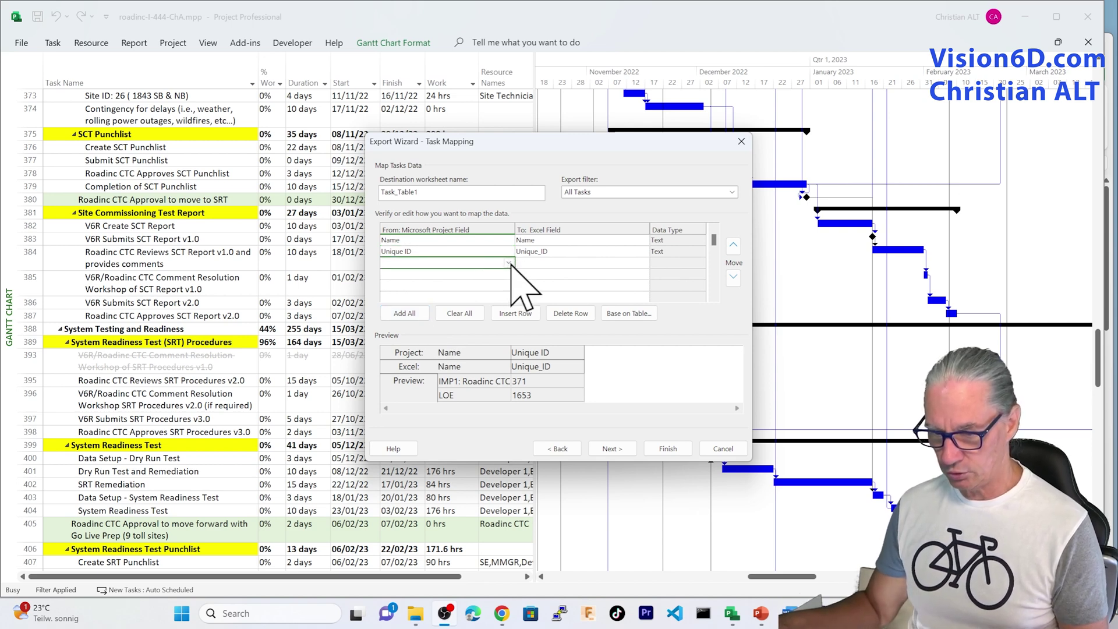
pyautogui.click(509, 263)
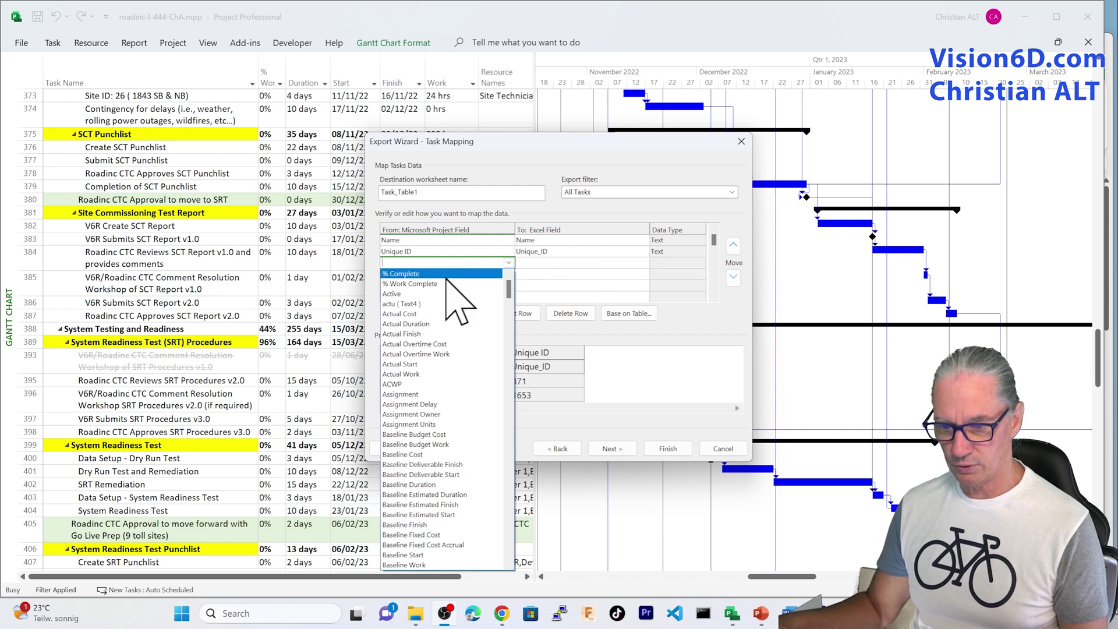
pyautogui.click(447, 276)
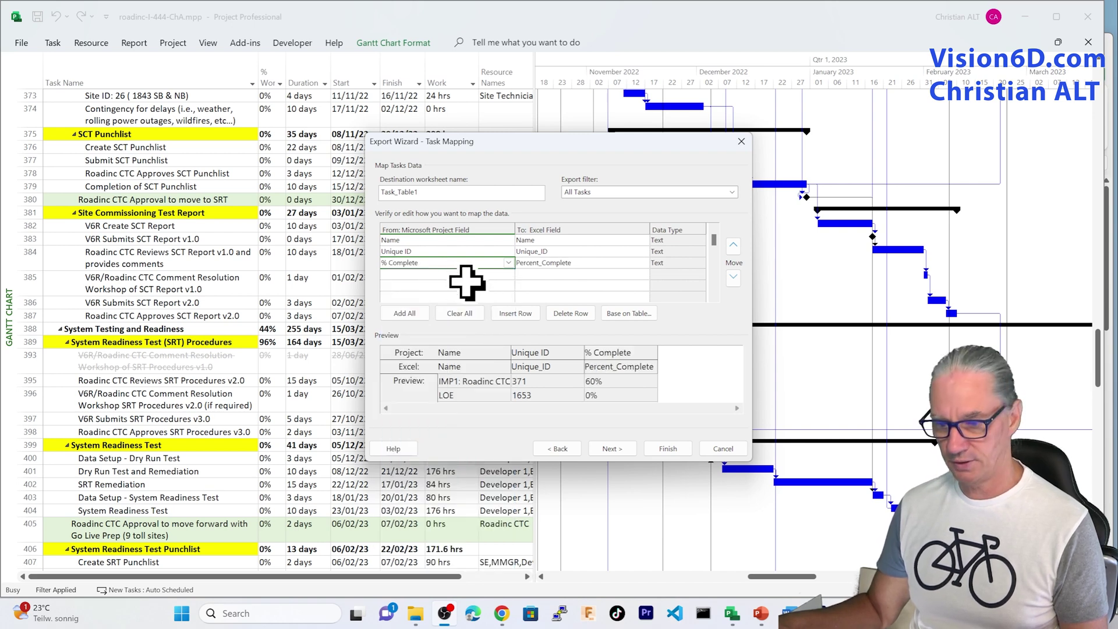
pyautogui.click(504, 275)
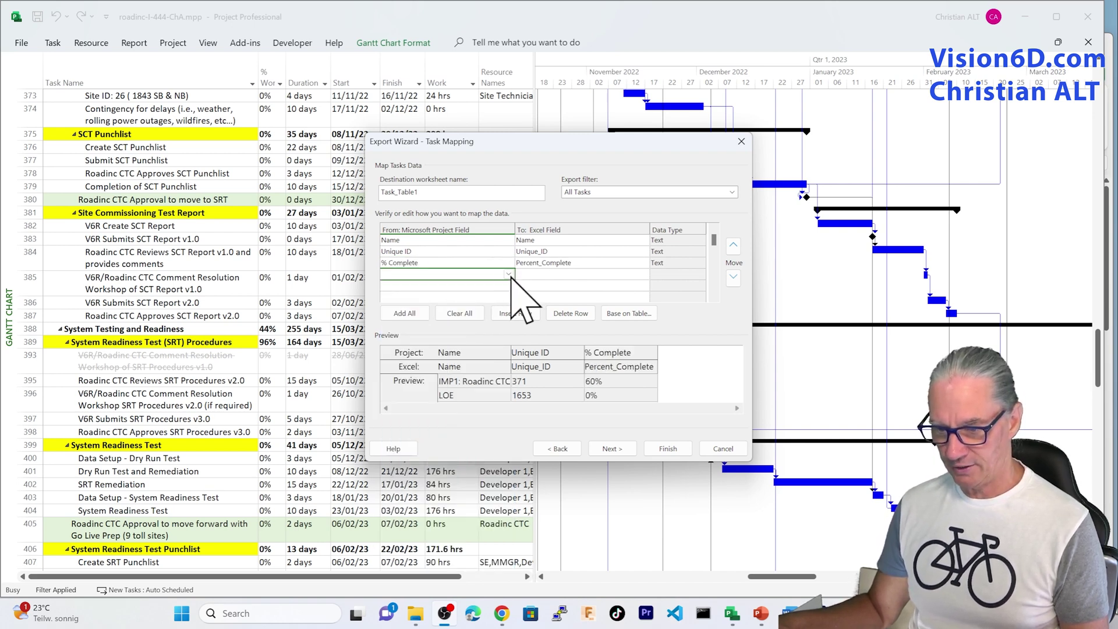
pyautogui.click(509, 275)
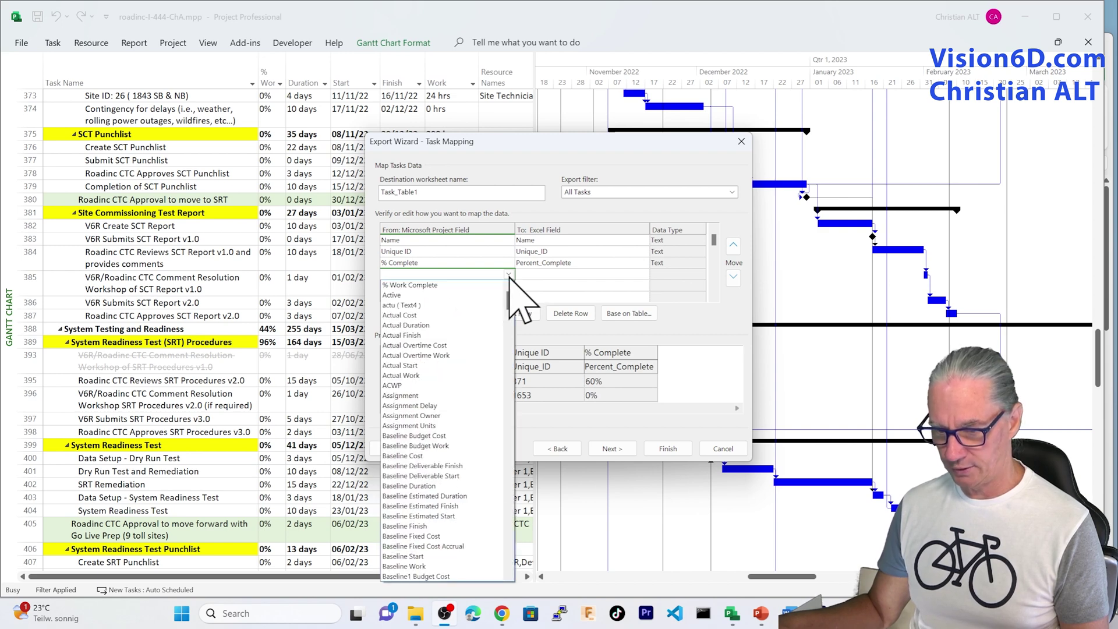
pyautogui.write('Date1')
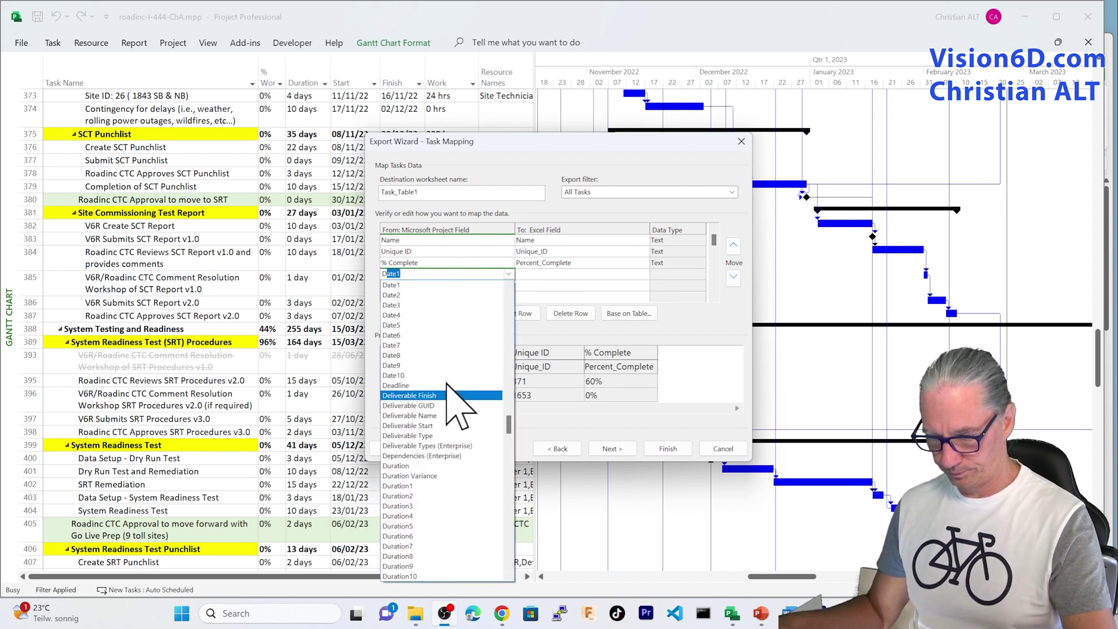
pyautogui.click(440, 466)
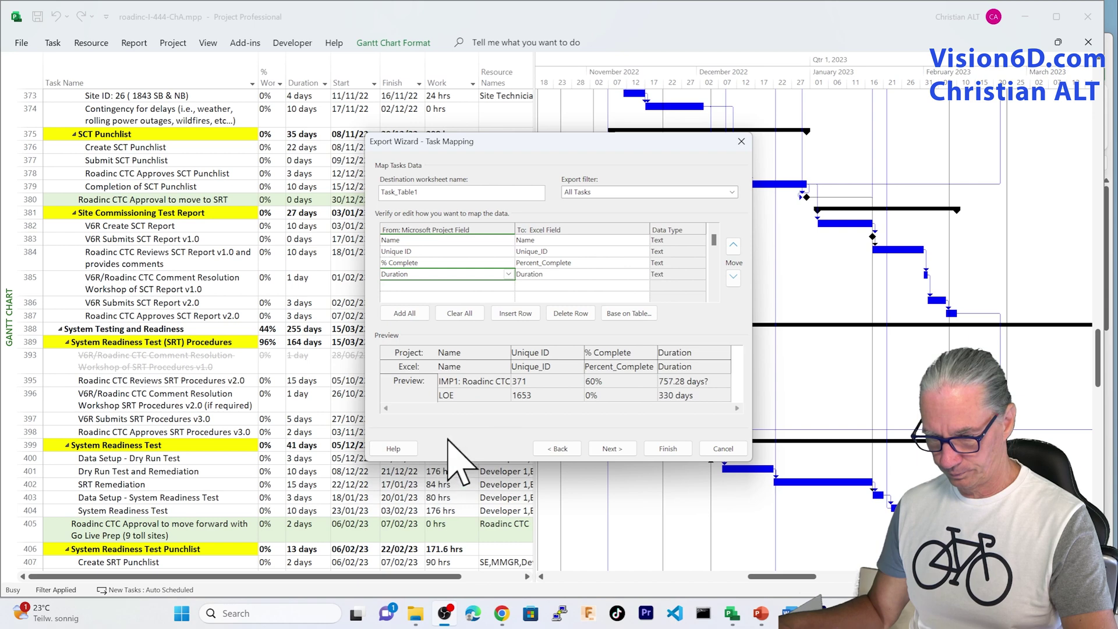
# - Map Start to Start_Date and Finish to Finish_Date
pyautogui.click(501, 285)
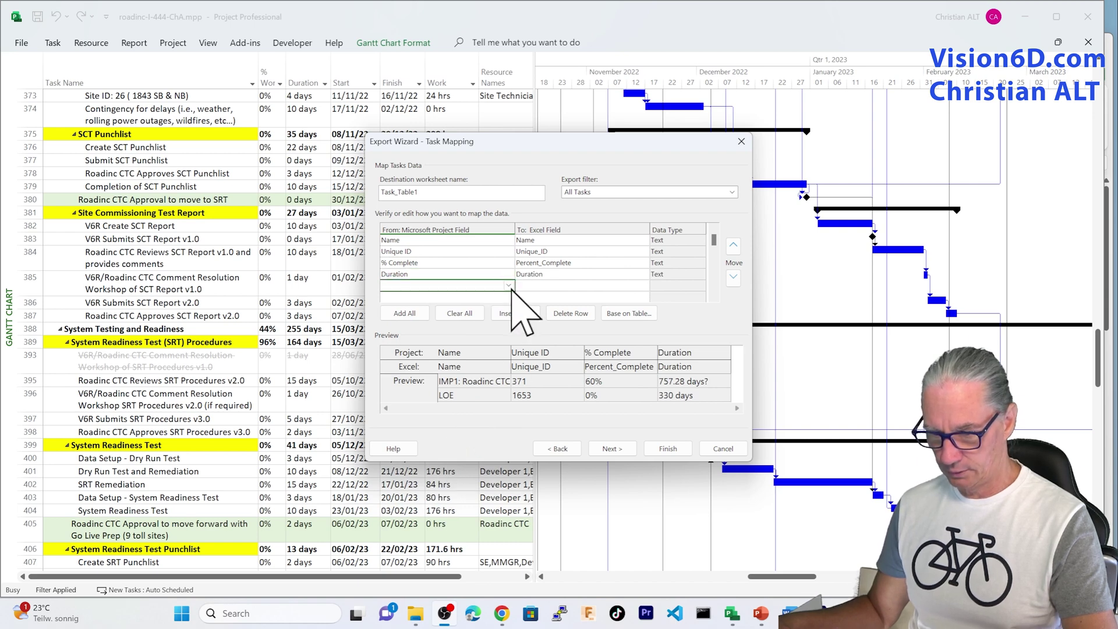
pyautogui.click(510, 286)
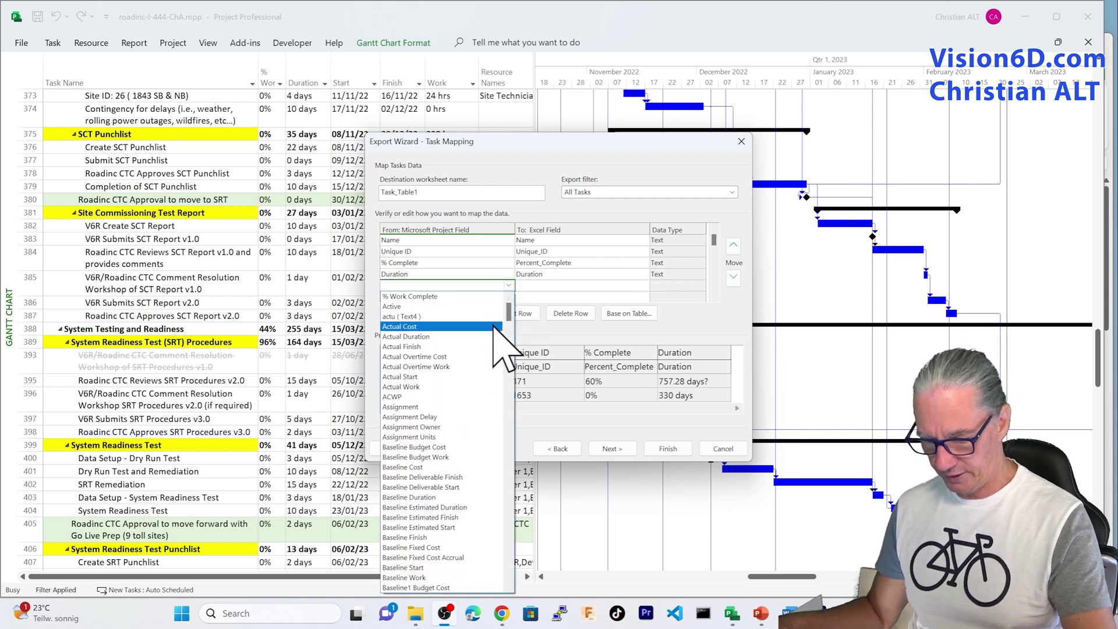
pyautogui.write('s')
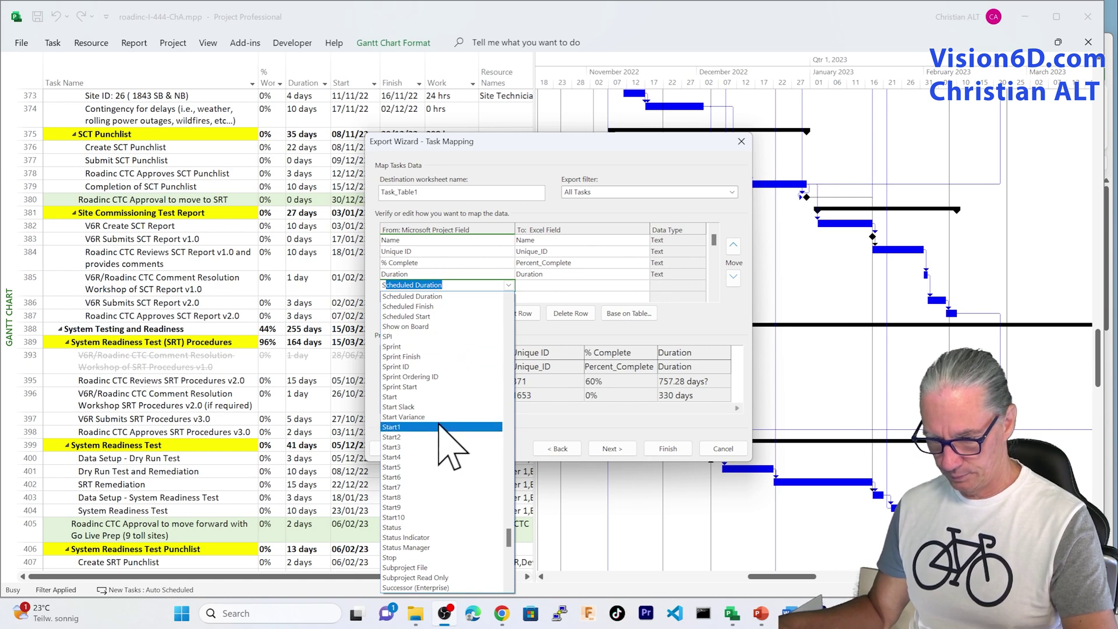
pyautogui.click(441, 398)
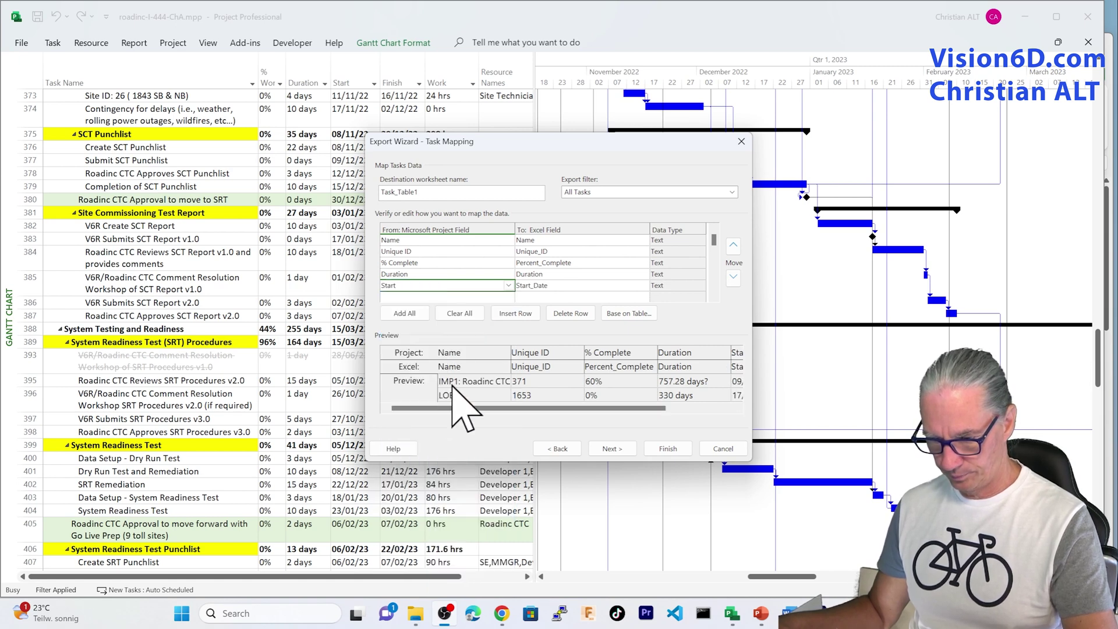
pyautogui.click(510, 296)
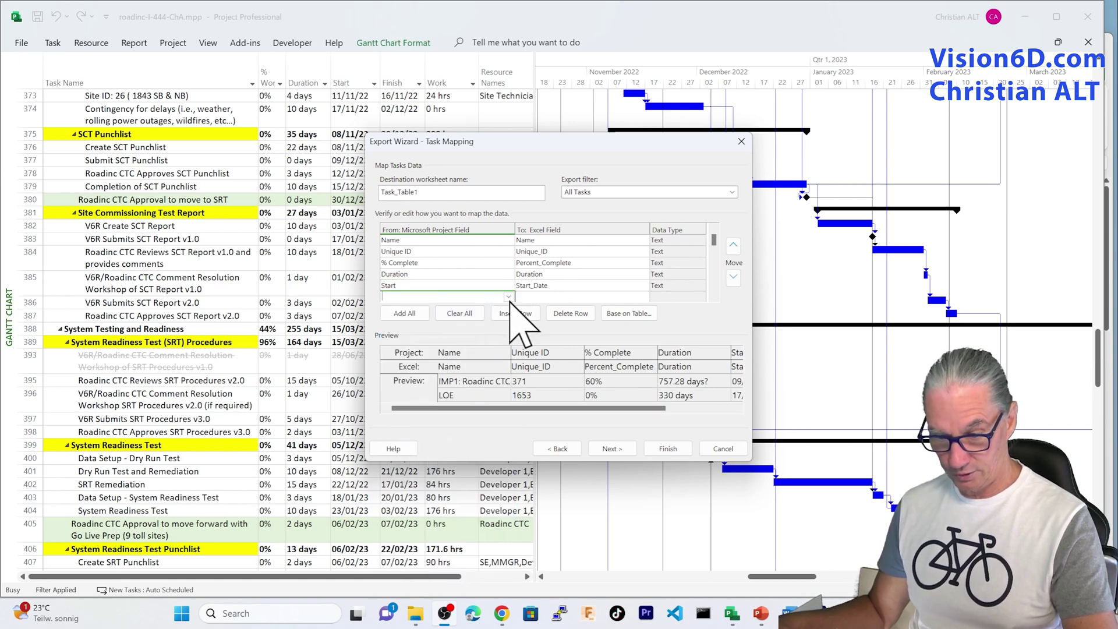
pyautogui.click(509, 296)
pyautogui.write('f')
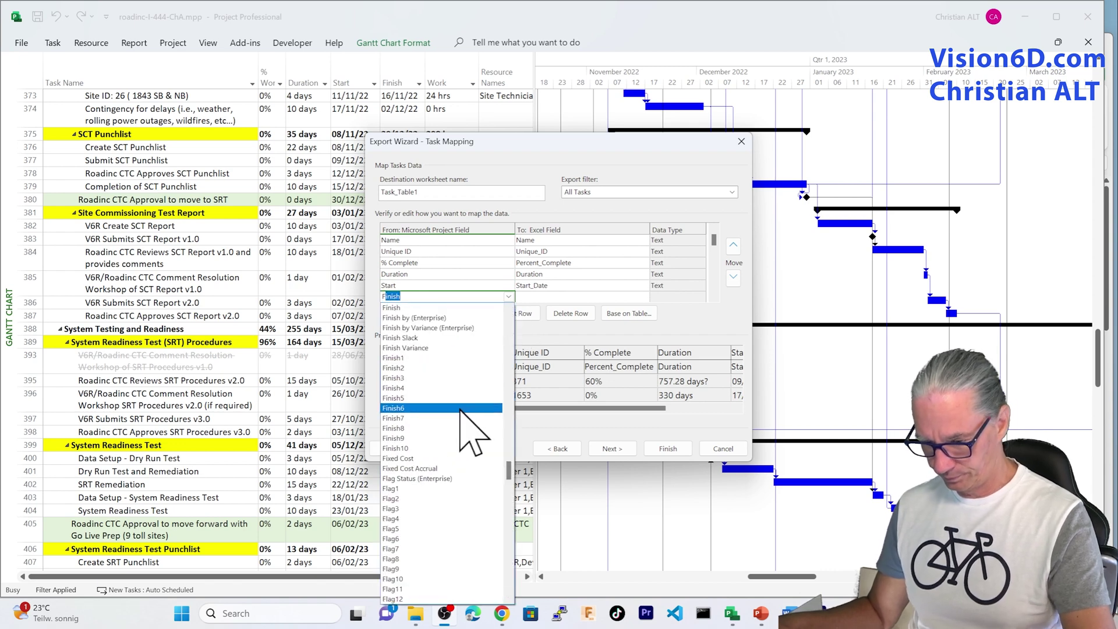
pyautogui.click(437, 308)
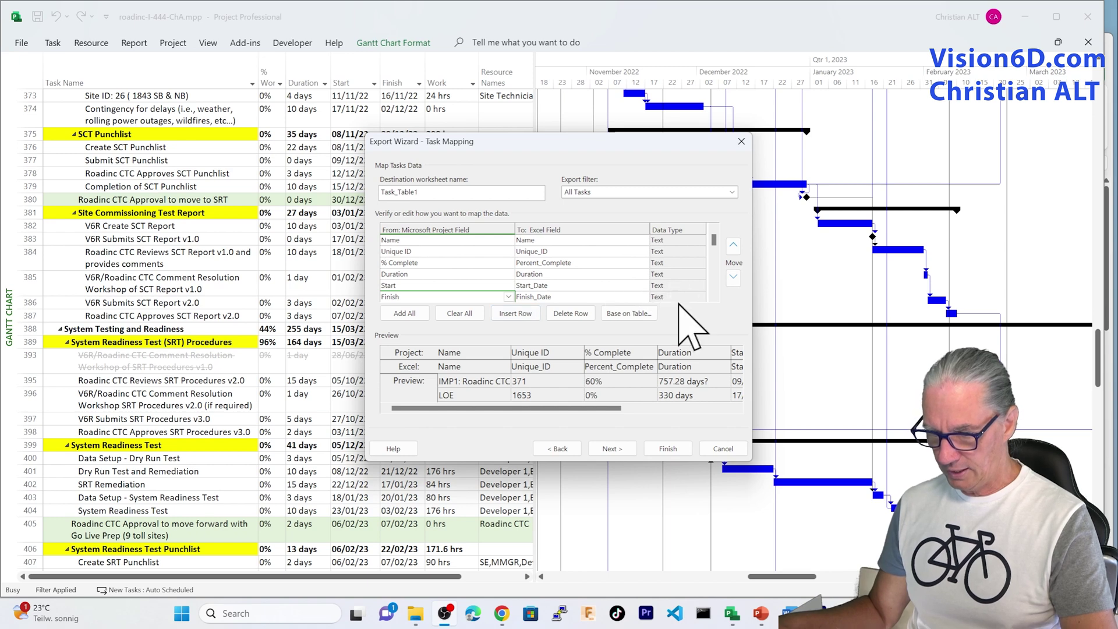
pyautogui.click(496, 252)
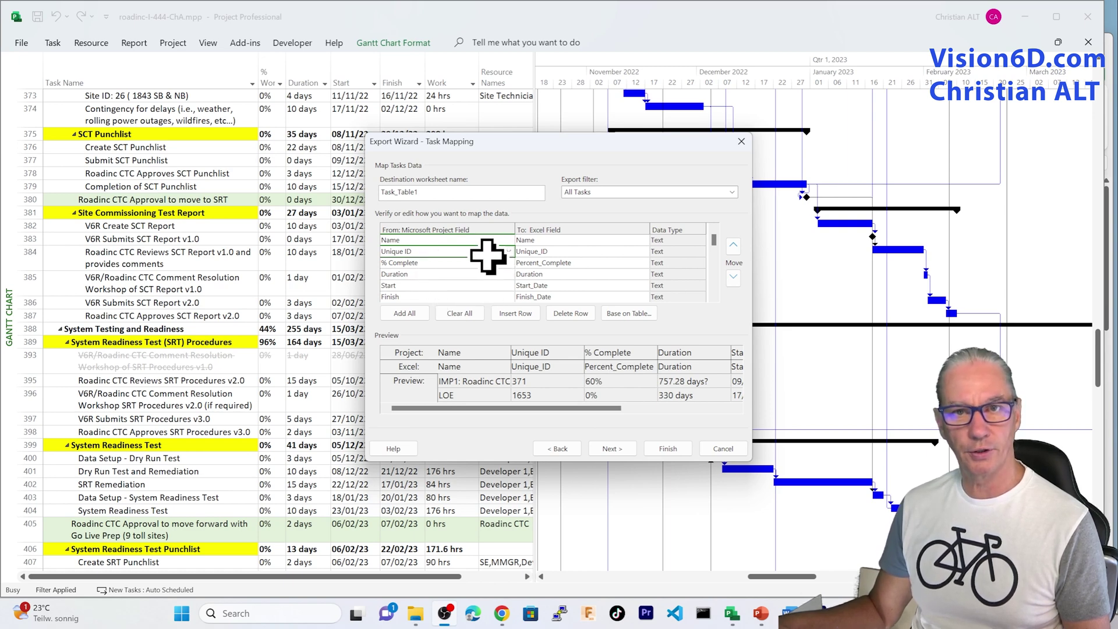
# - Move the Unique ID row to the top of the task mapping
pyautogui.moveTo(488, 256); pyautogui.dragTo(427, 245)
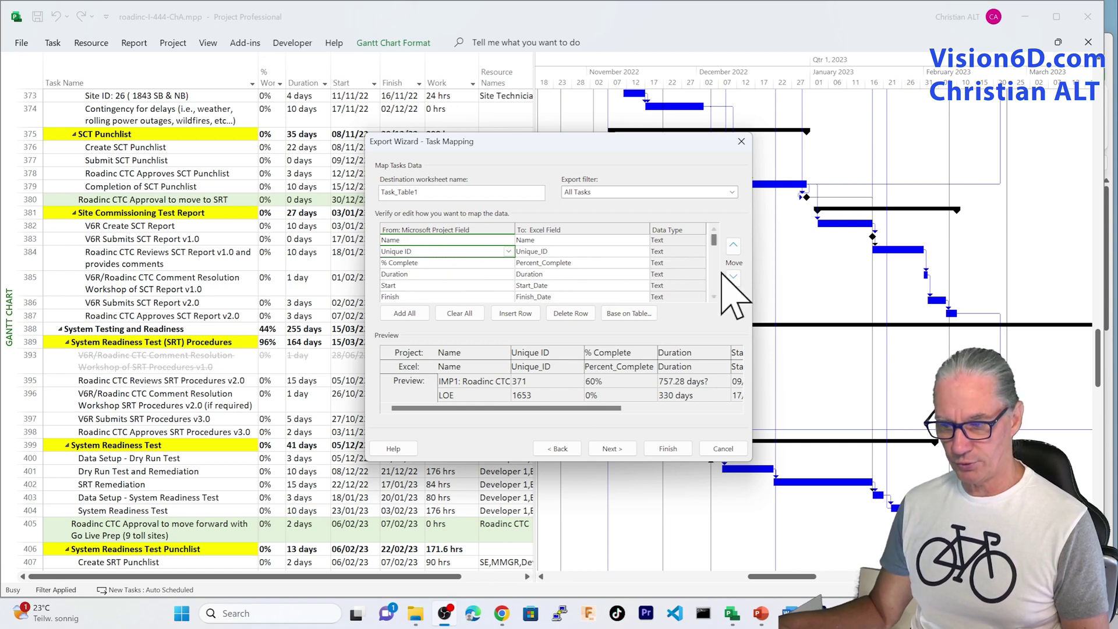
pyautogui.click(734, 248)
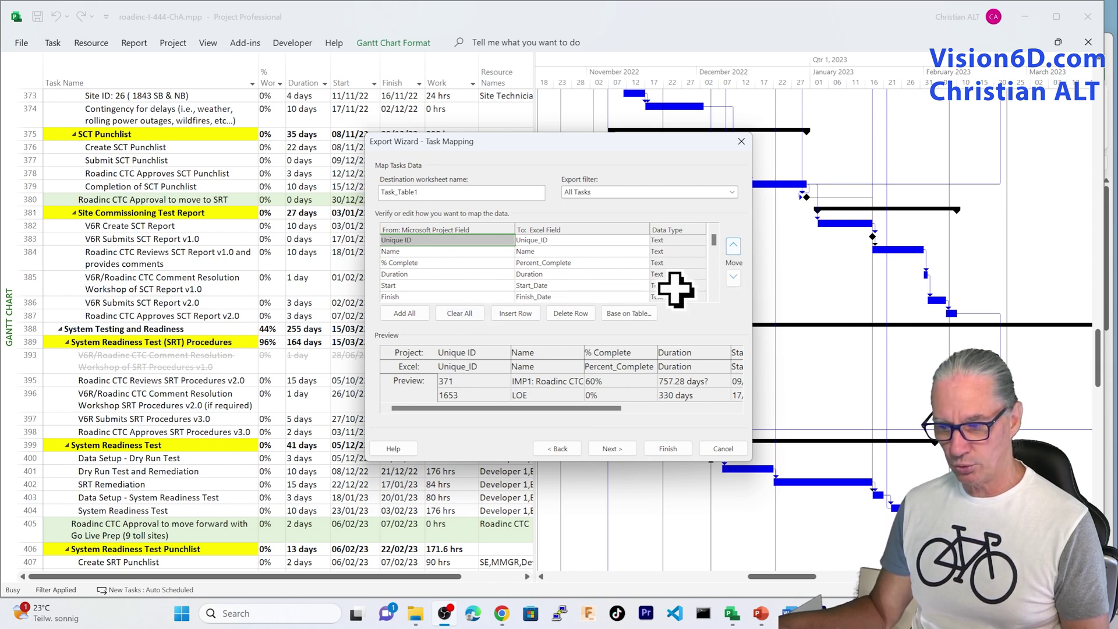
pyautogui.click(713, 297)
pyautogui.click(713, 297)
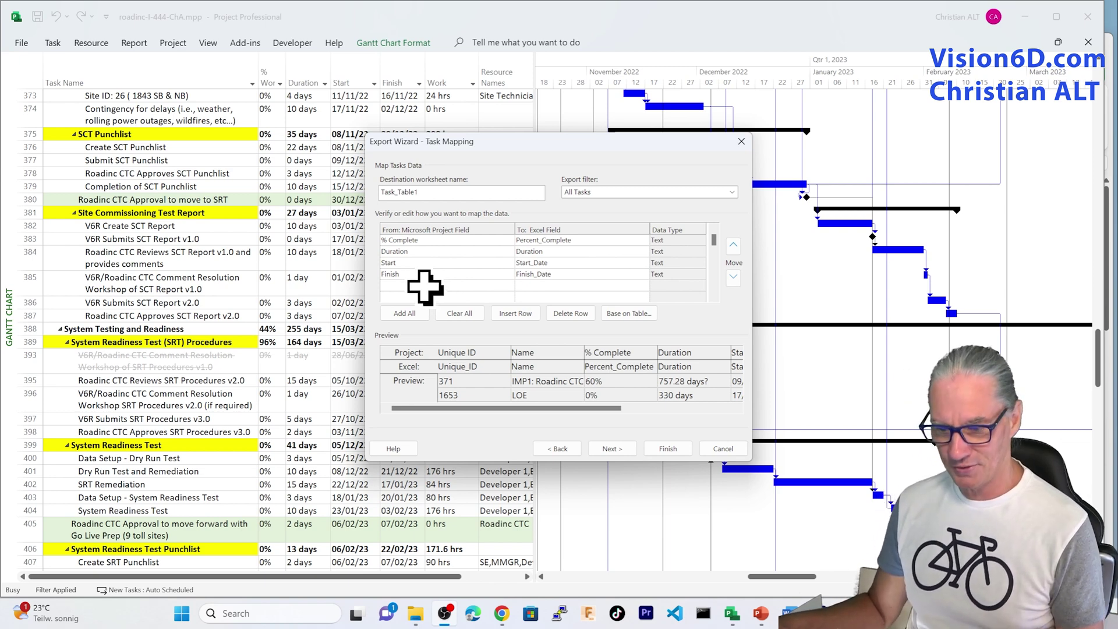
# - Map Work to Scheduled_Work and Resource Names to Resource_Names
pyautogui.click(426, 285)
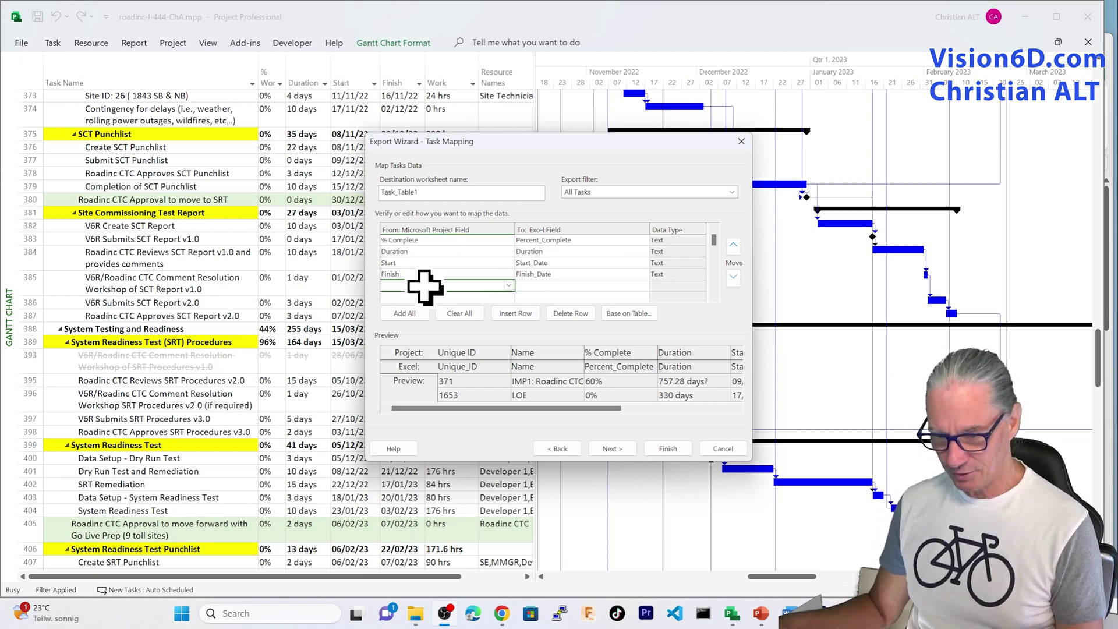
pyautogui.click(508, 285)
pyautogui.write('WBS')
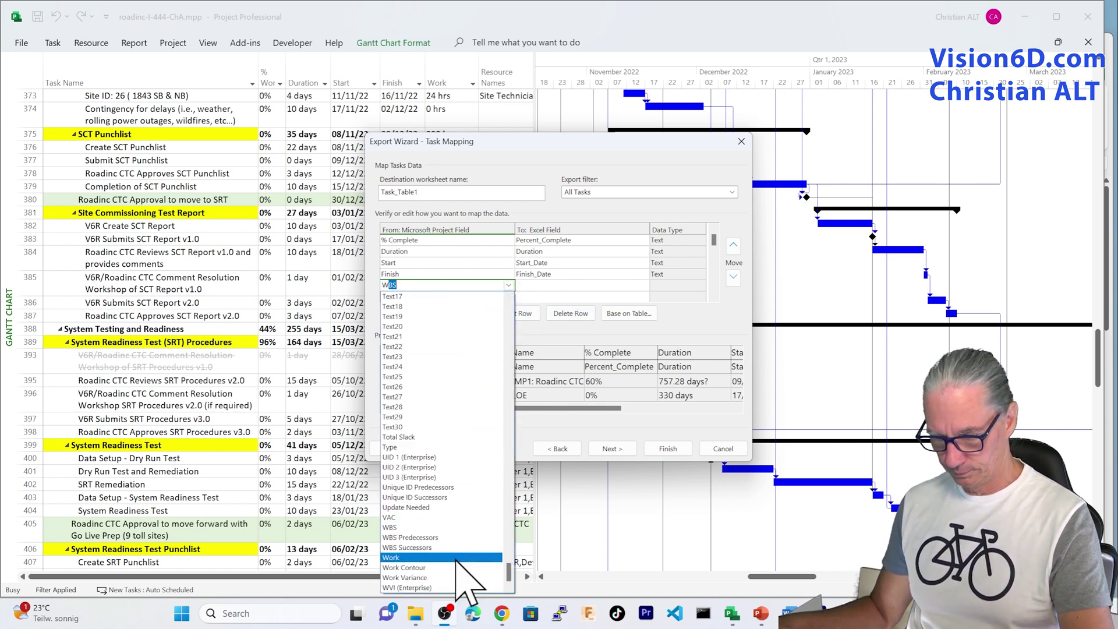
pyautogui.click(461, 557)
pyautogui.click(506, 297)
pyautogui.click(508, 296)
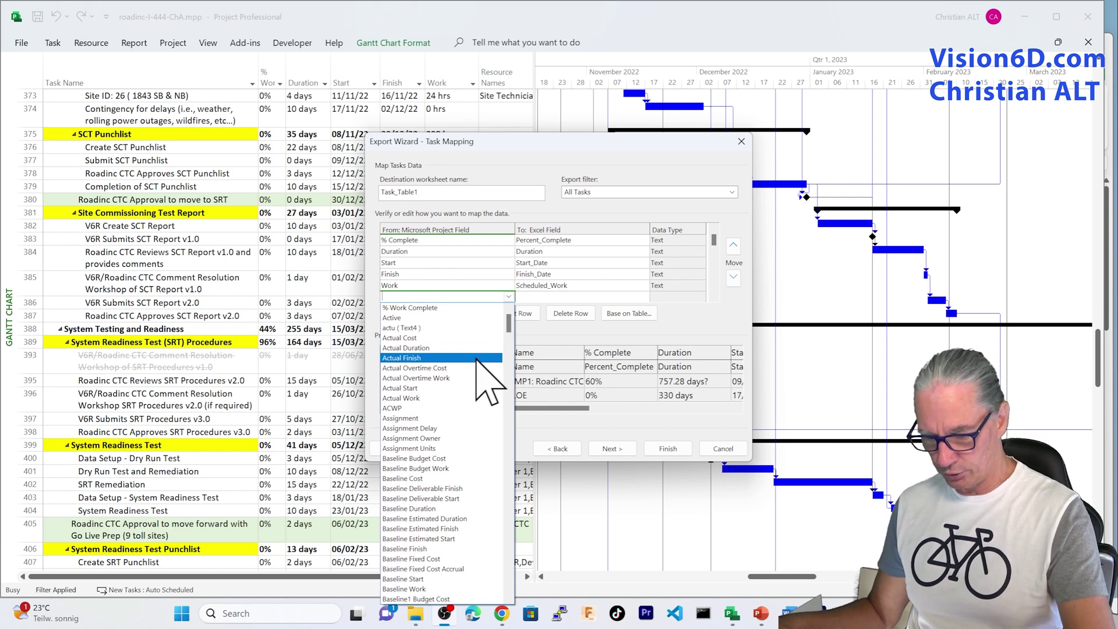
pyautogui.write('rring')
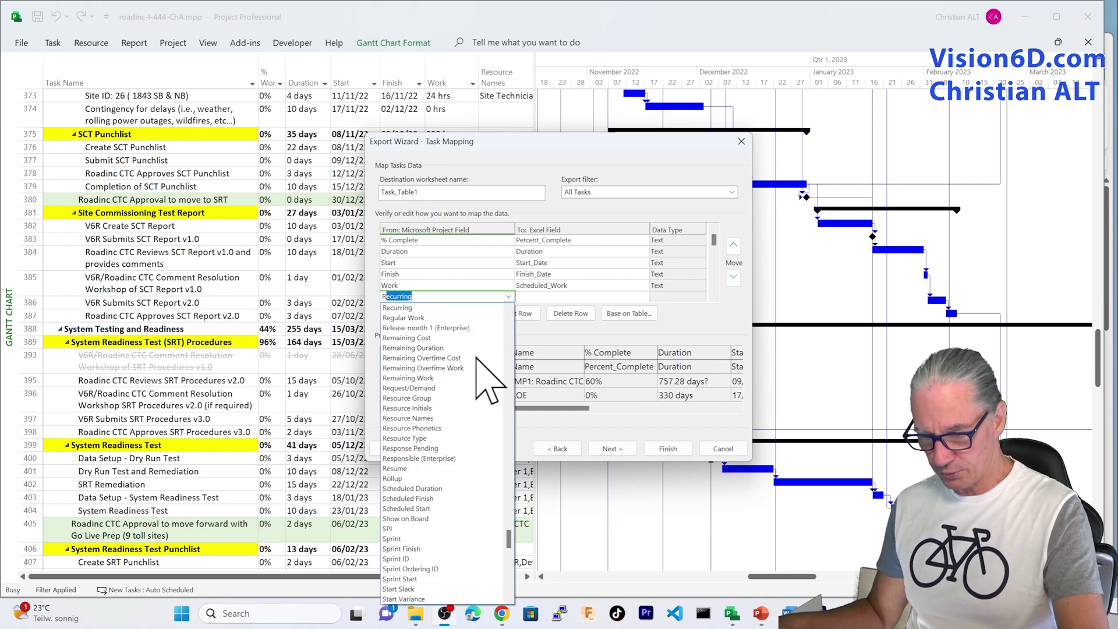
pyautogui.click(460, 418)
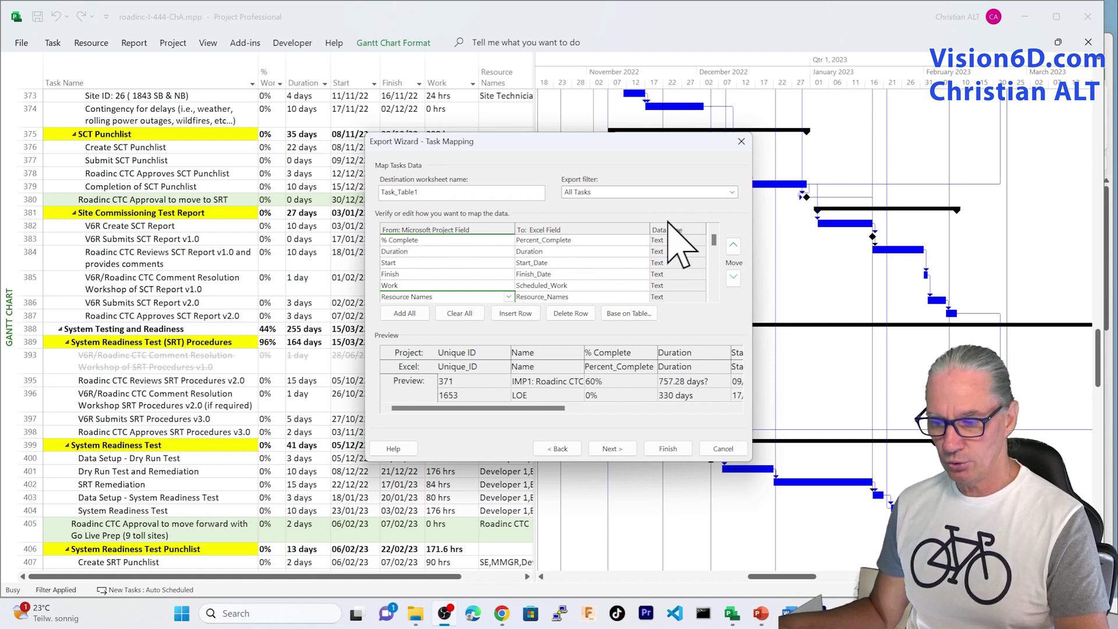
pyautogui.click(680, 241)
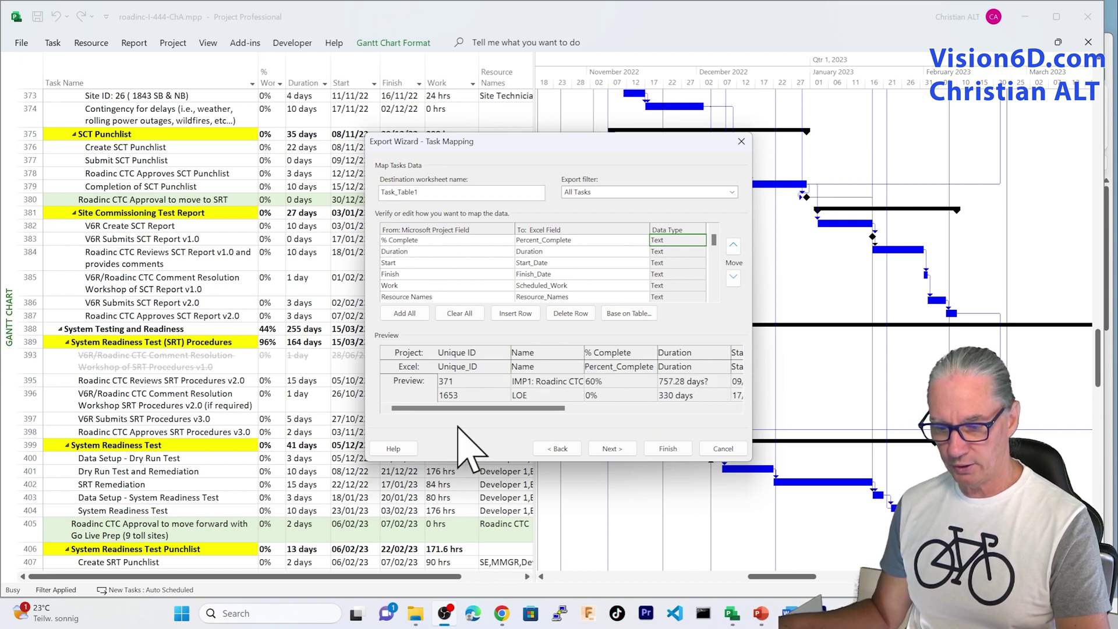
pyautogui.moveTo(473, 407); pyautogui.dragTo(670, 417)
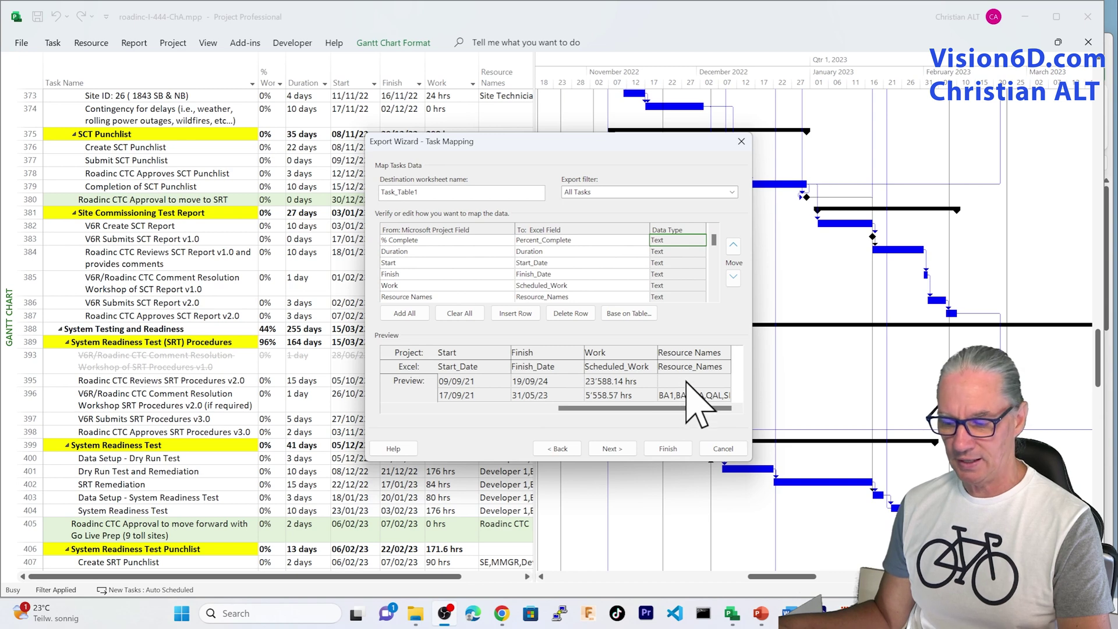
pyautogui.moveTo(674, 412); pyautogui.dragTo(475, 416)
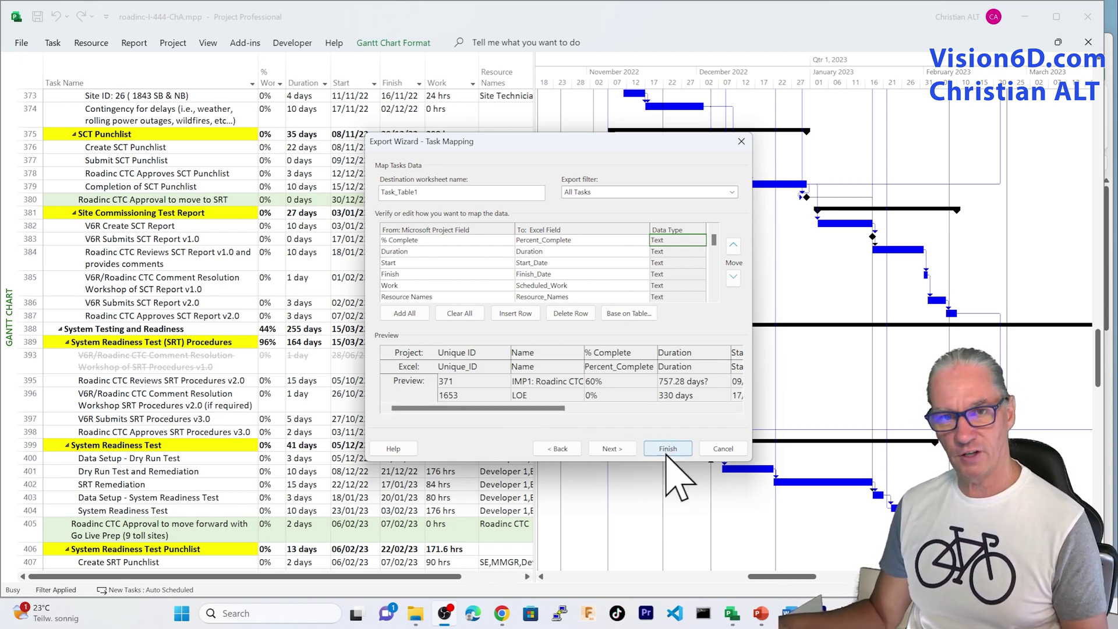
# - Save the settings as map v6-tasks-date-range, checking it in the Organizer and overwriting it
pyautogui.click(613, 449)
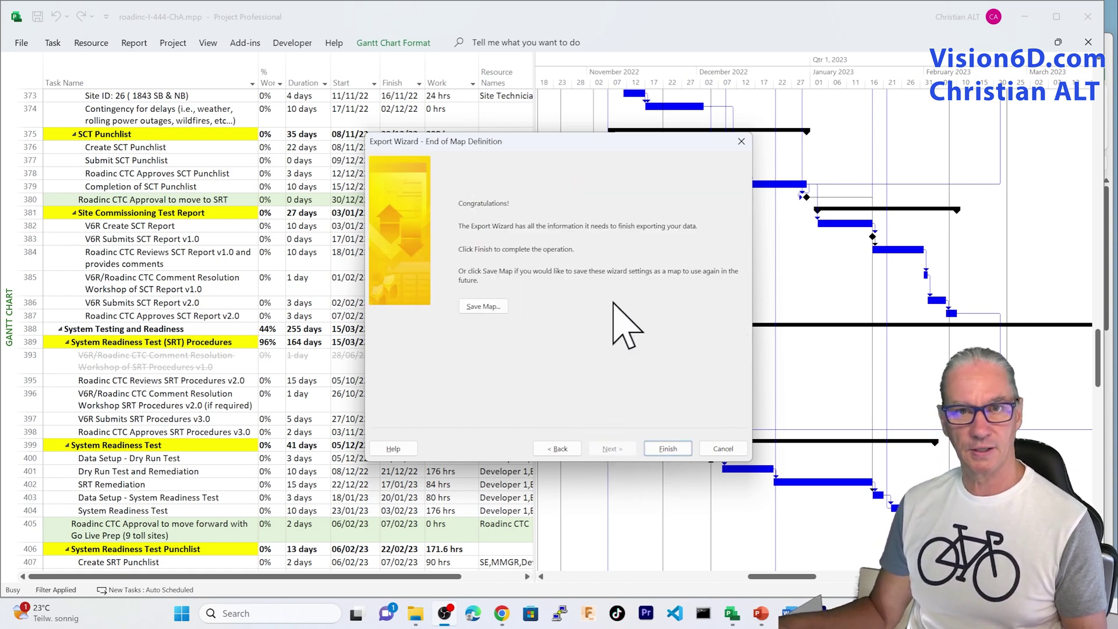
pyautogui.click(484, 307)
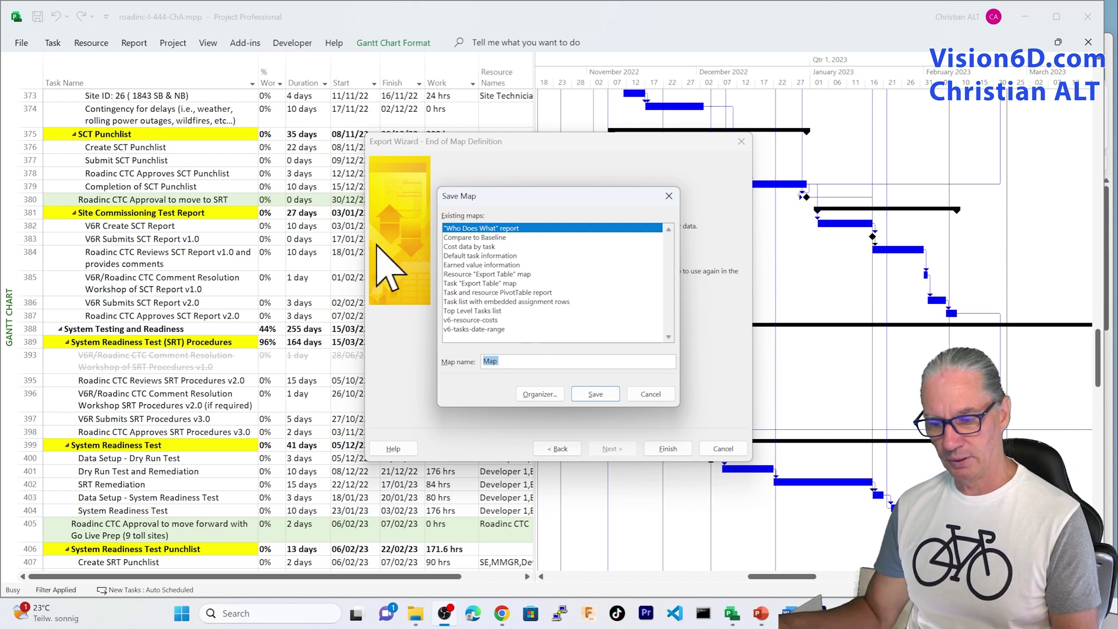
pyautogui.click(475, 329)
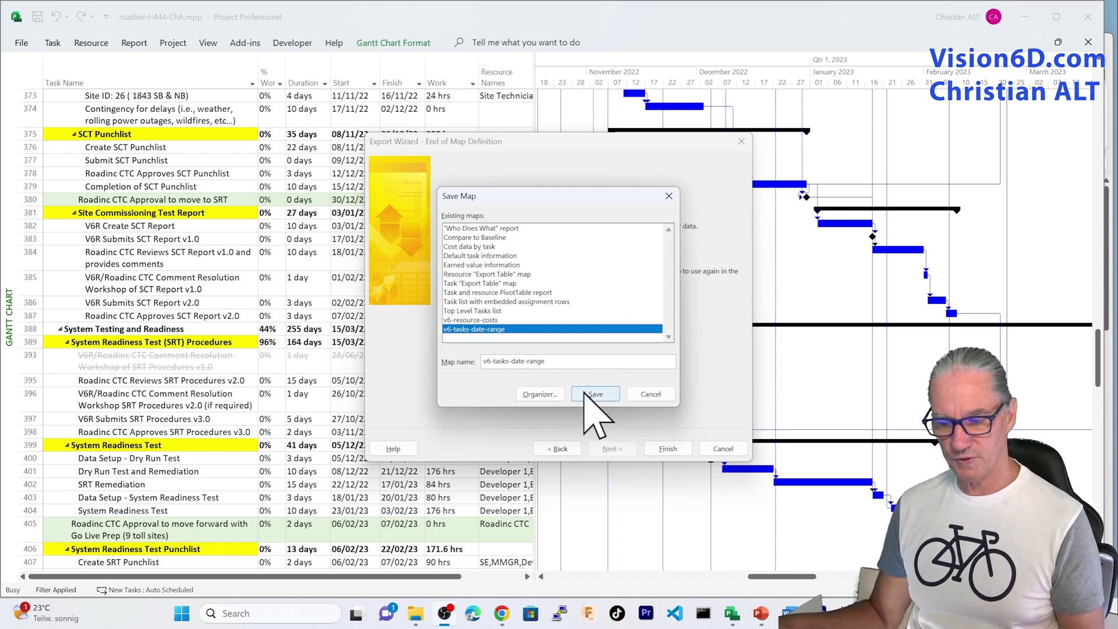
pyautogui.click(540, 395)
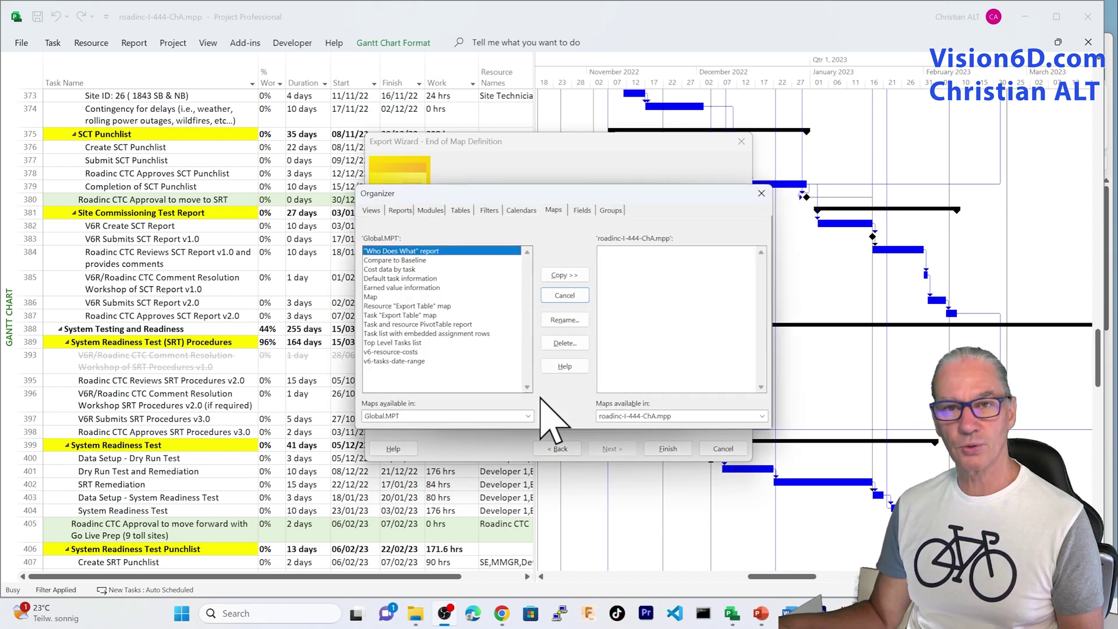
pyautogui.click(411, 362)
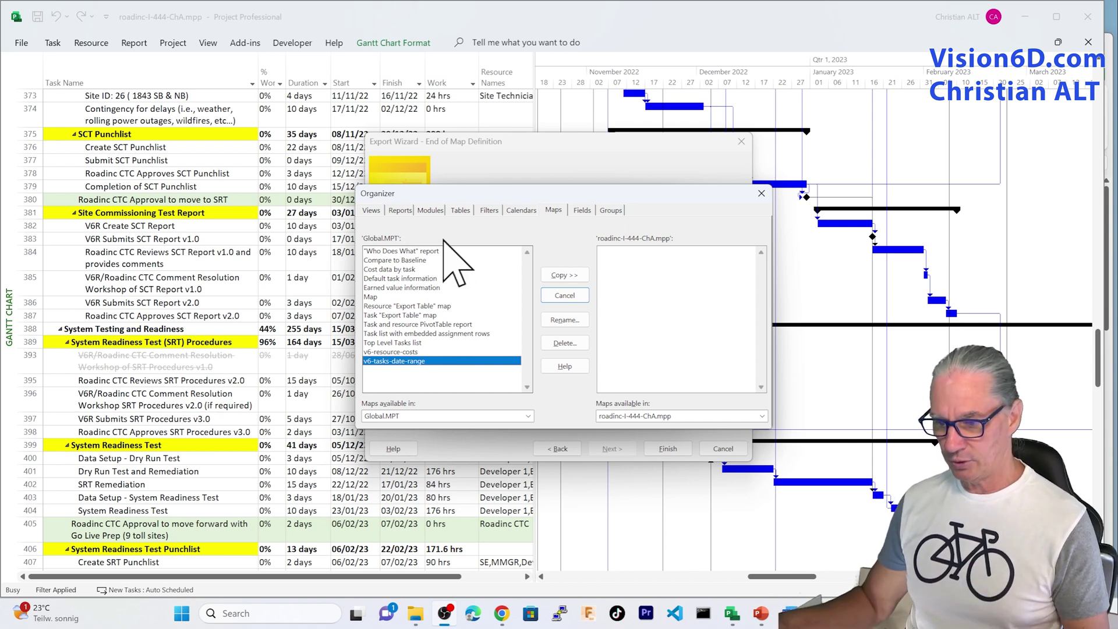
pyautogui.click(581, 296)
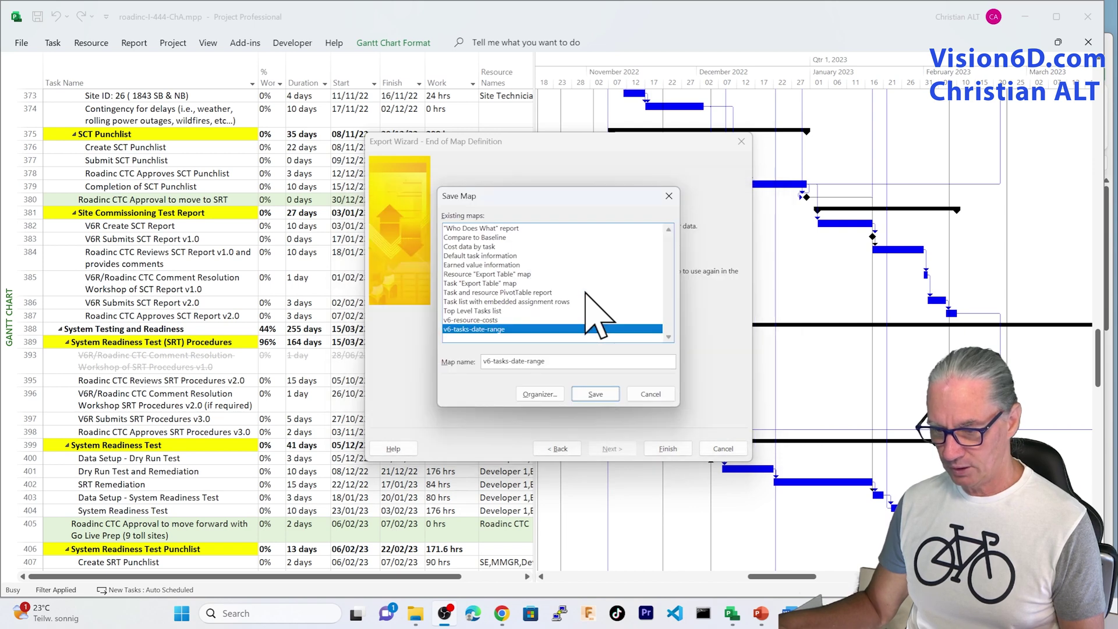
pyautogui.click(605, 396)
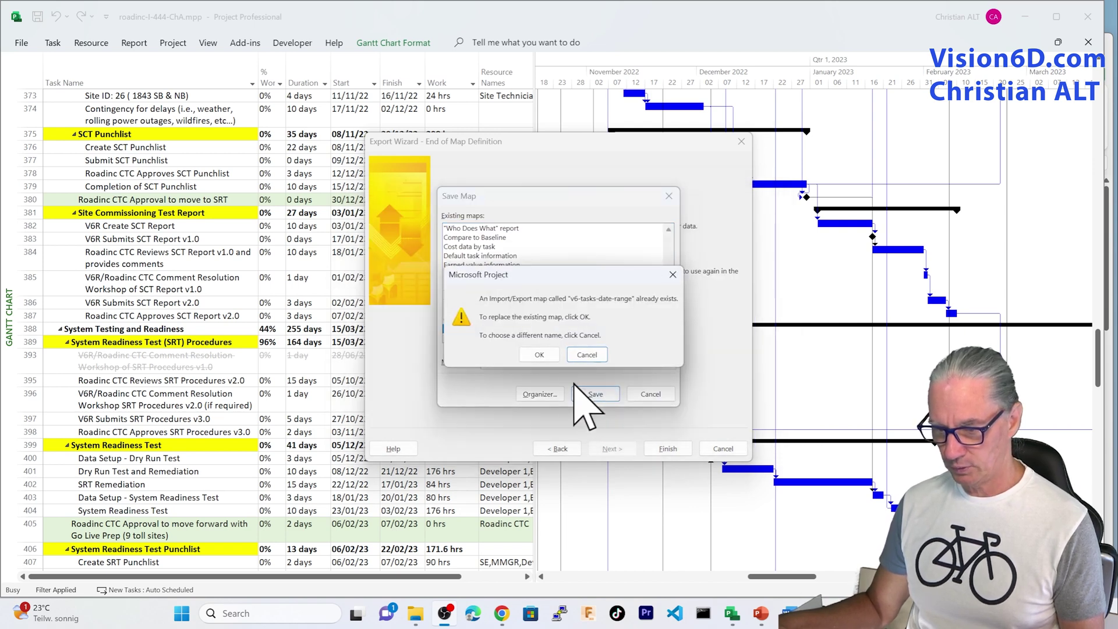
pyautogui.click(550, 354)
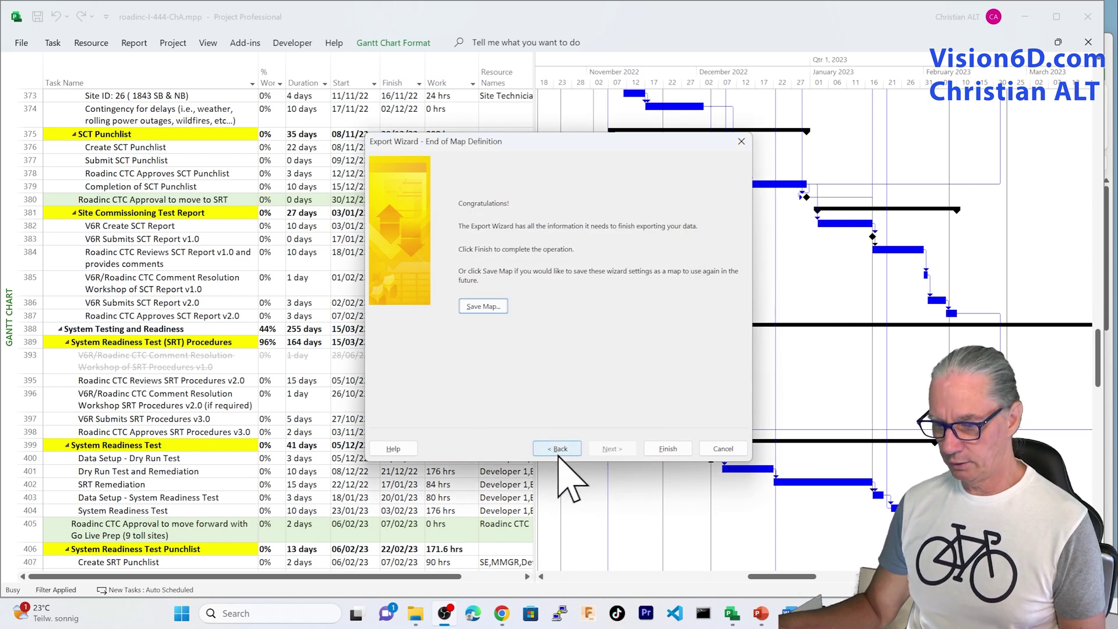
# - Change the task export filter to Date Range
pyautogui.click(560, 450)
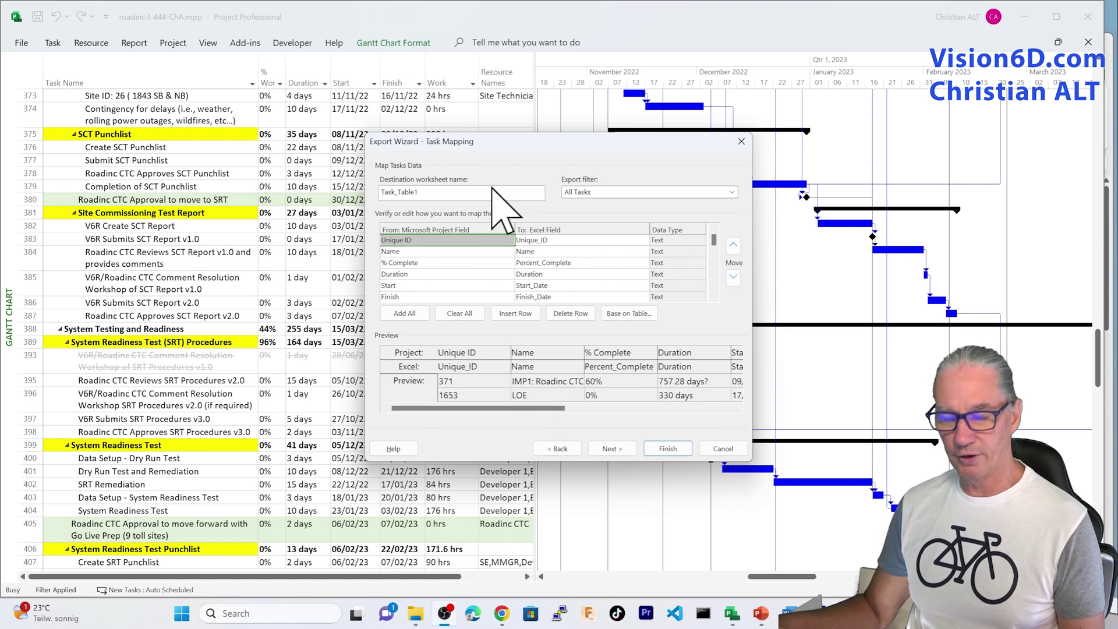
pyautogui.click(732, 193)
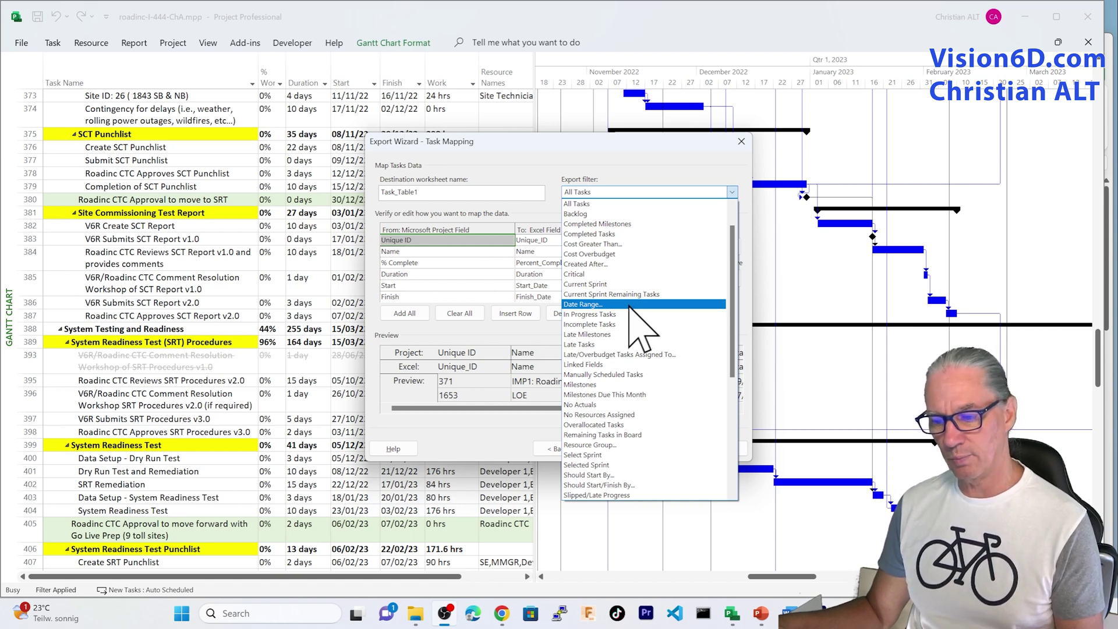
pyautogui.click(629, 306)
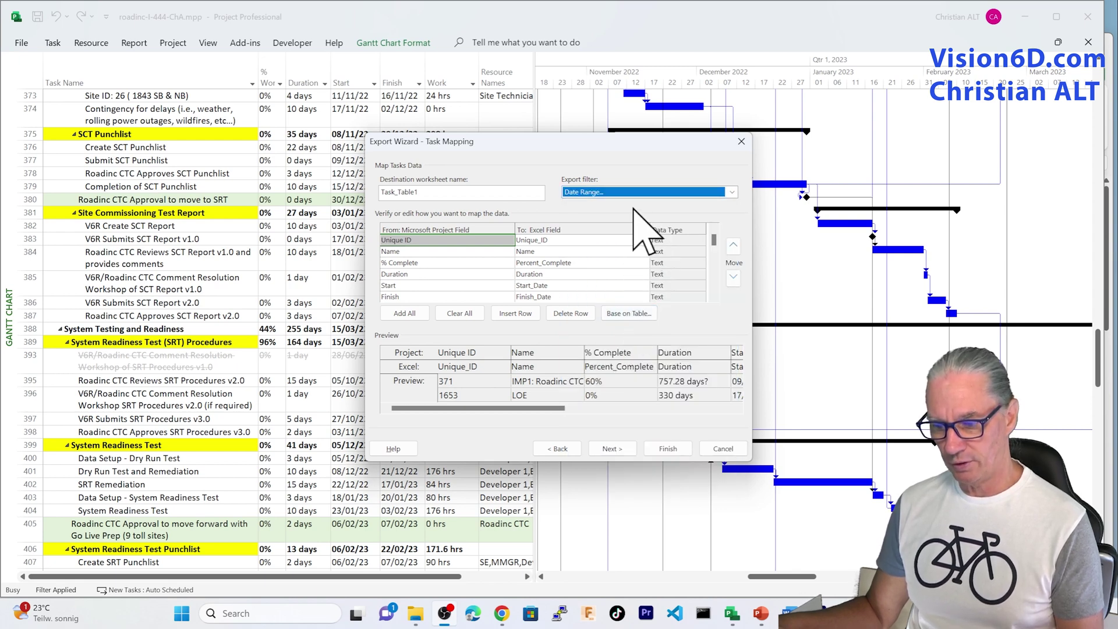
# - Resave the map over v6-tasks-date-range and finish the export
pyautogui.click(620, 450)
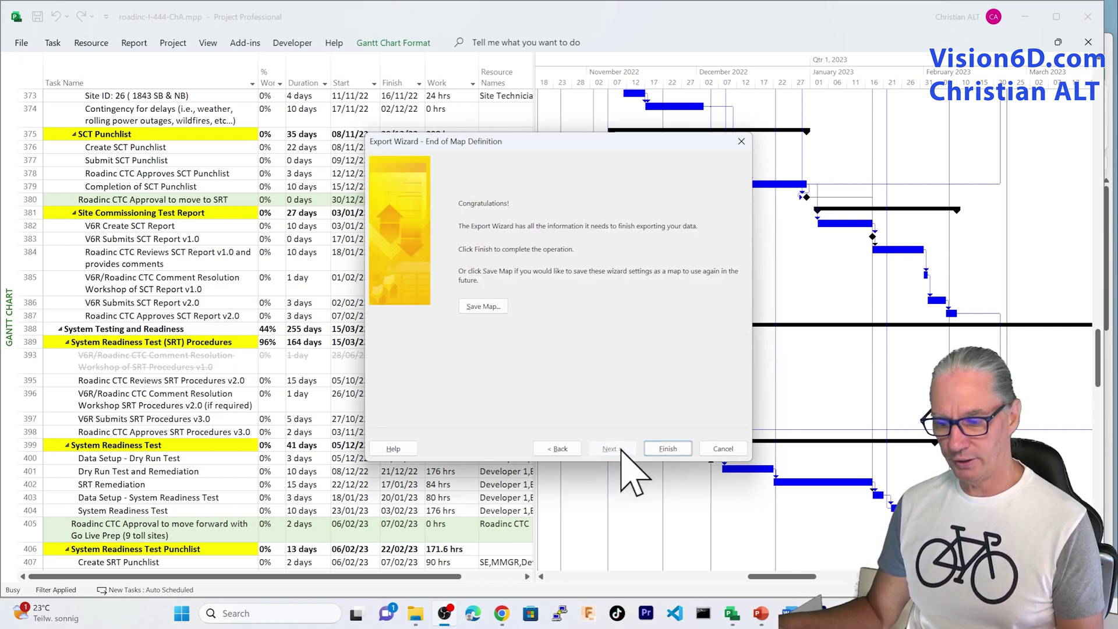
pyautogui.click(493, 308)
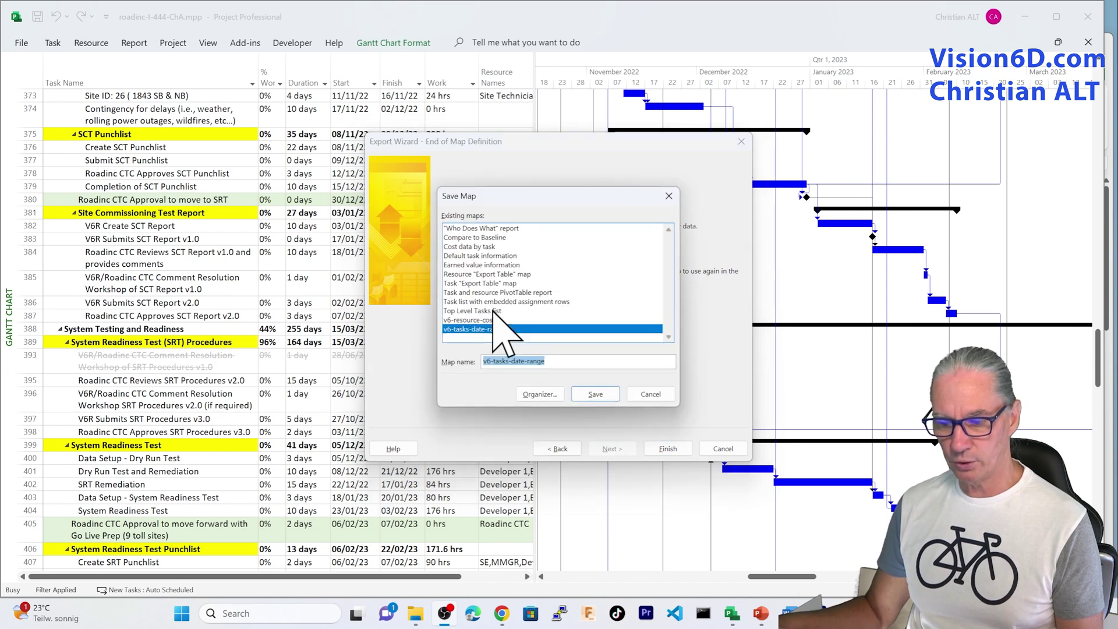
pyautogui.click(607, 395)
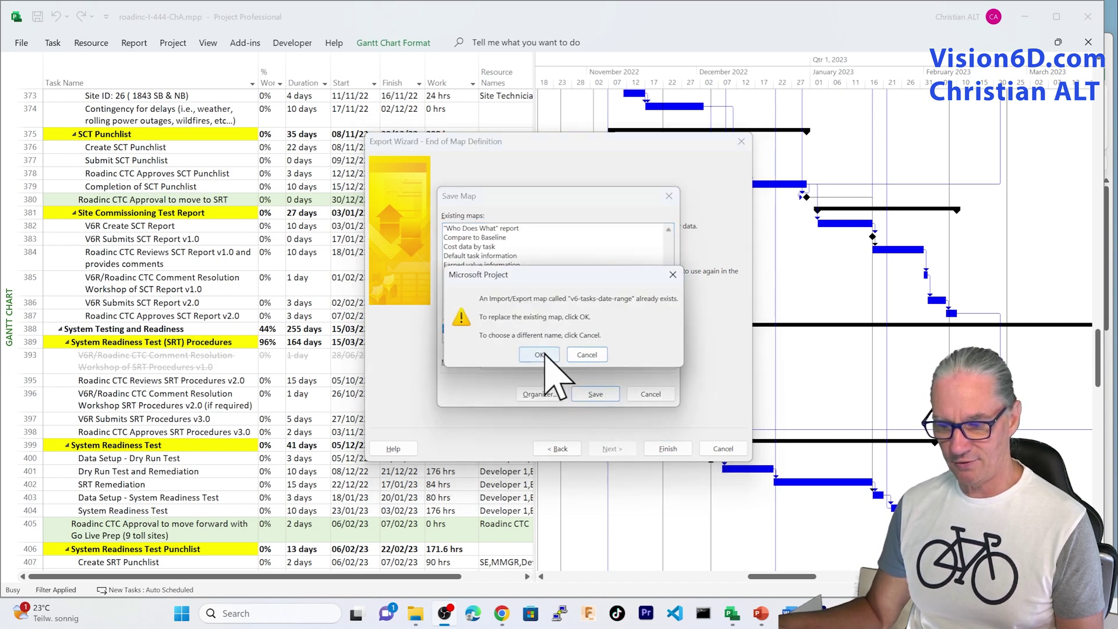
pyautogui.click(540, 355)
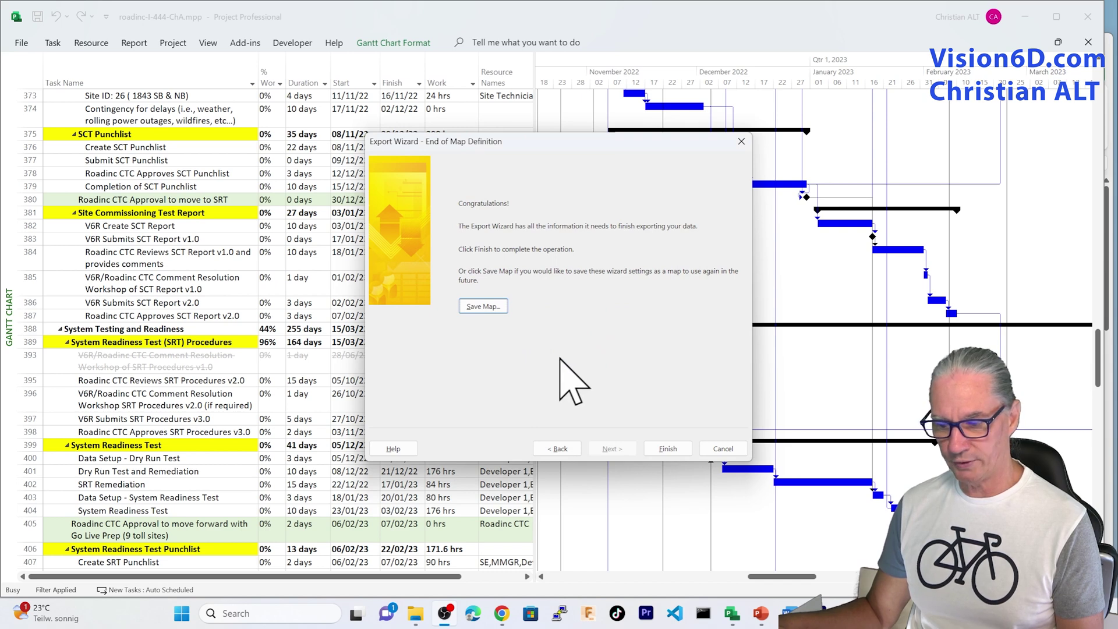
pyautogui.click(668, 449)
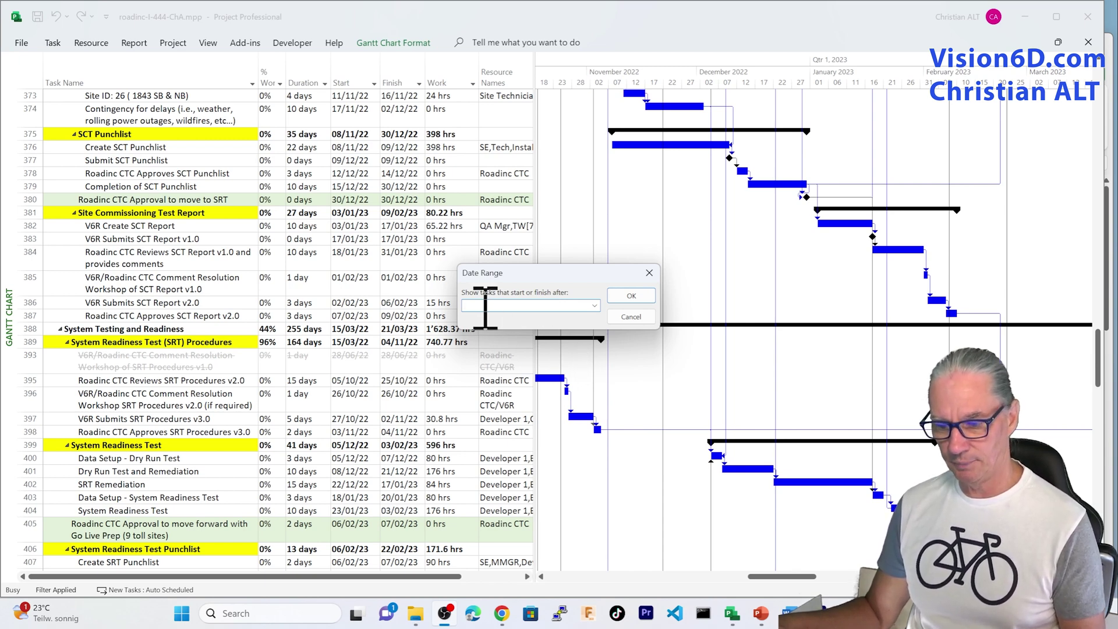
# - Enter the date range 27/10/22 to 31/12/22 for the exported tasks
pyautogui.write('27')
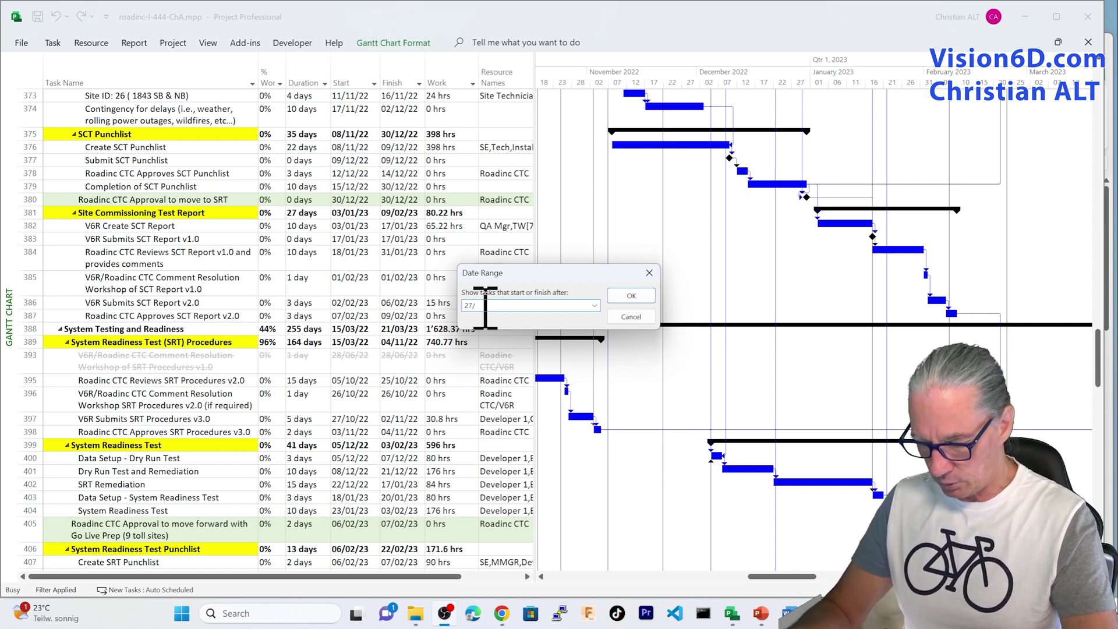
pyautogui.write('/10')
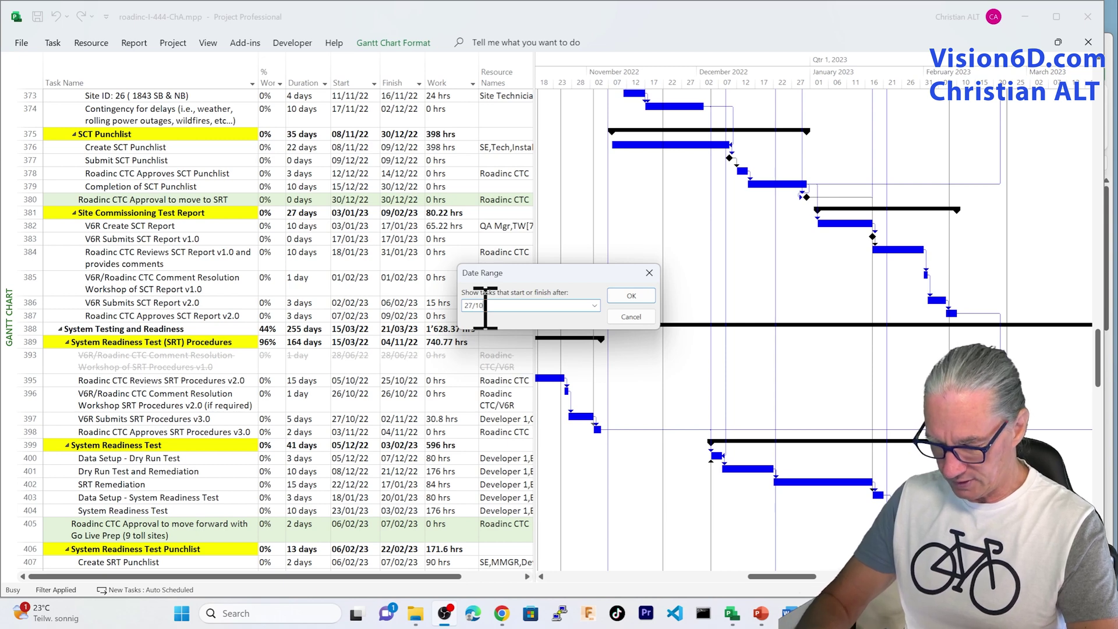
pyautogui.write('/22')
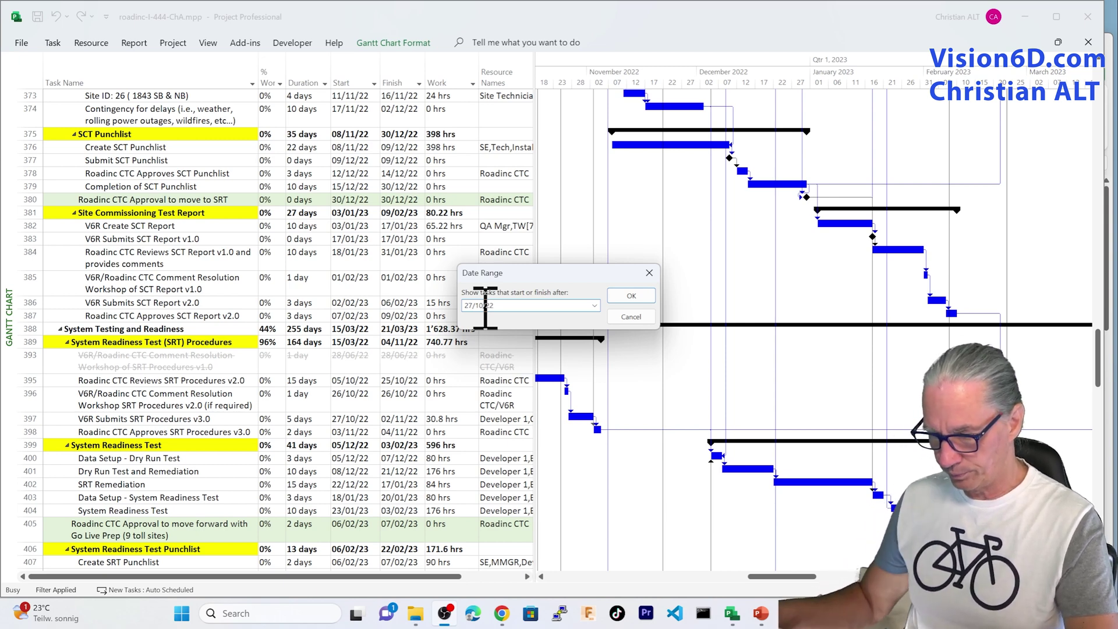
pyautogui.click(632, 295)
pyautogui.write('3')
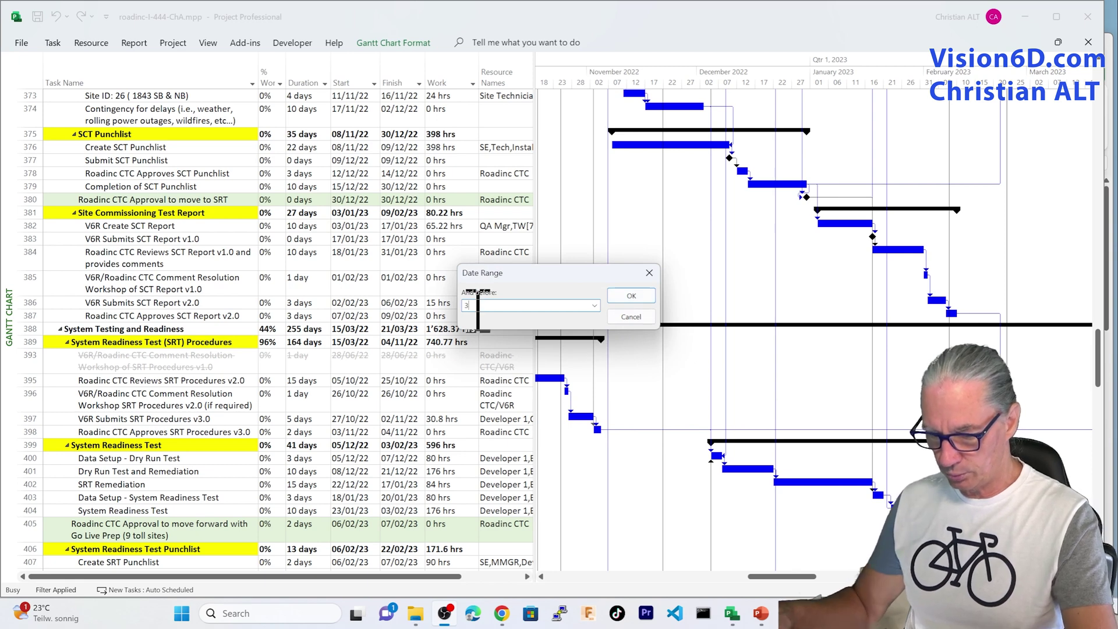
pyautogui.write('1/12/222')
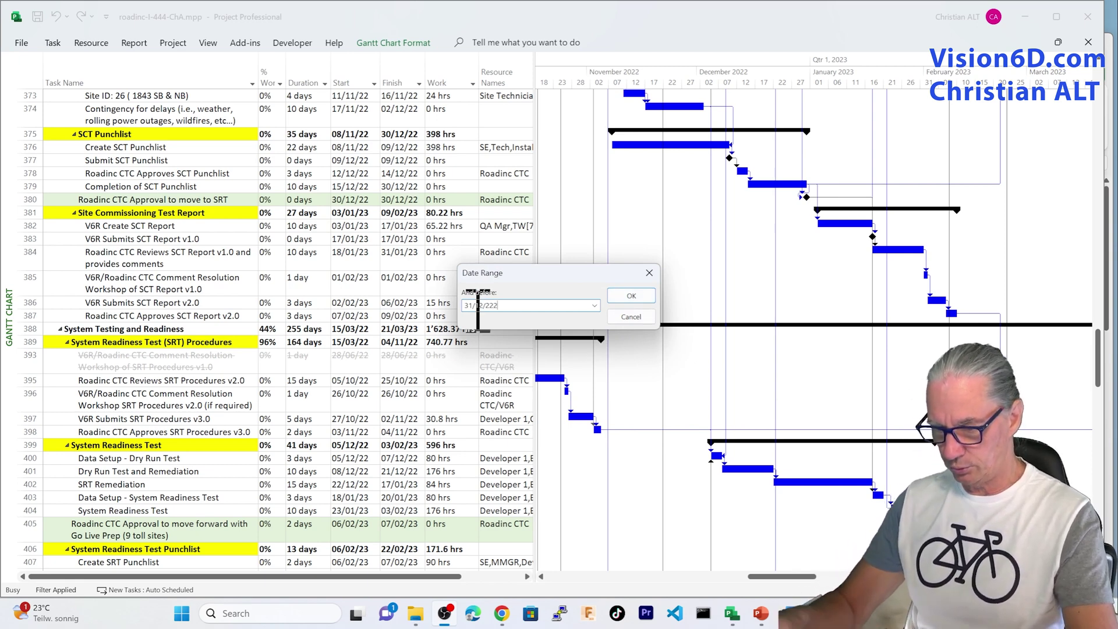
pyautogui.press('BackSpace')
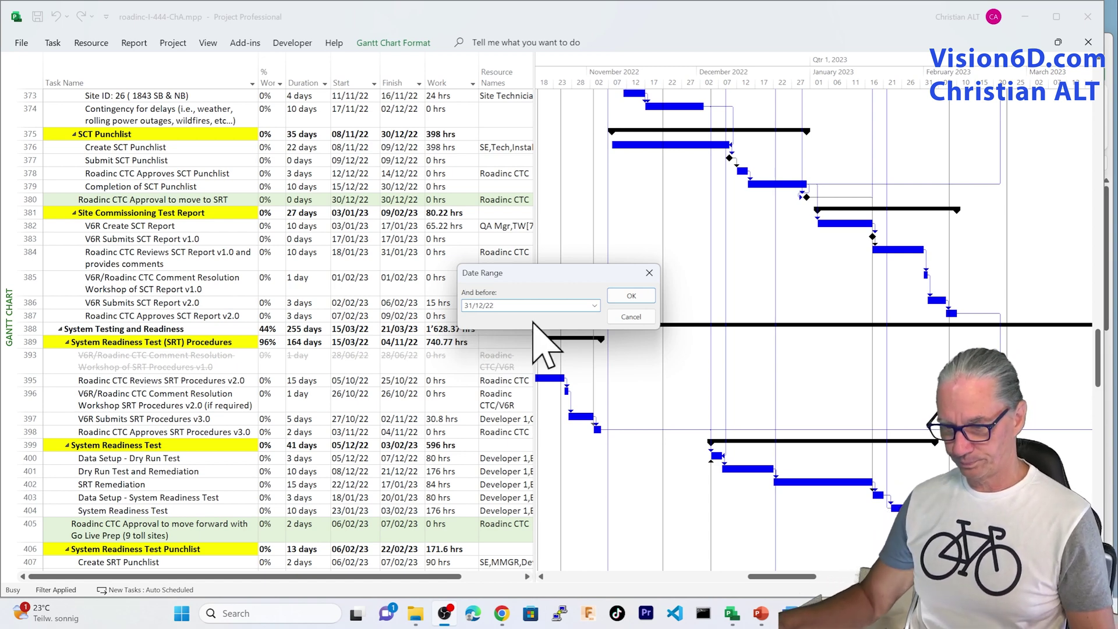
pyautogui.click(633, 297)
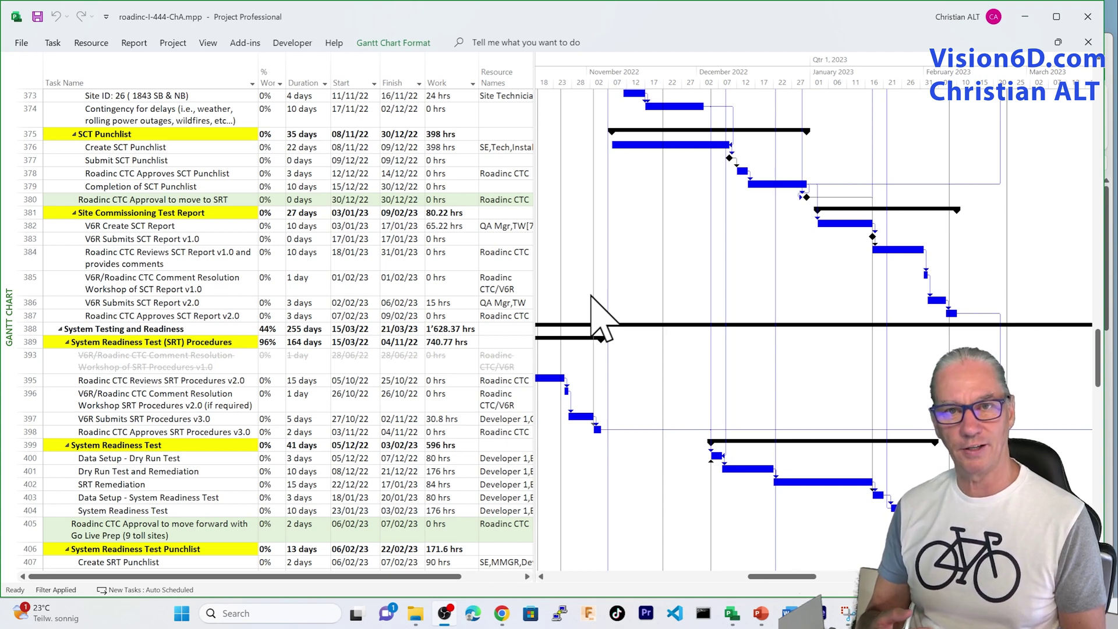
# - Open roadinc-I-444-tasks-date-range.xlsx from the docs folder in Excel
pyautogui.hotkey('alt', 'Tab')
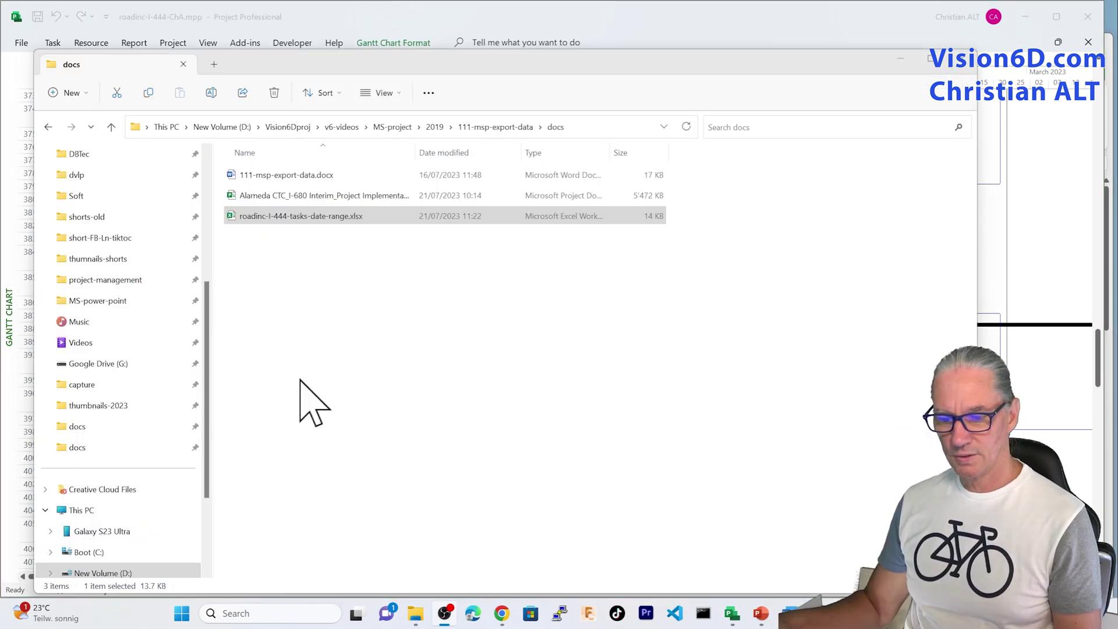
pyautogui.doubleClick(232, 218)
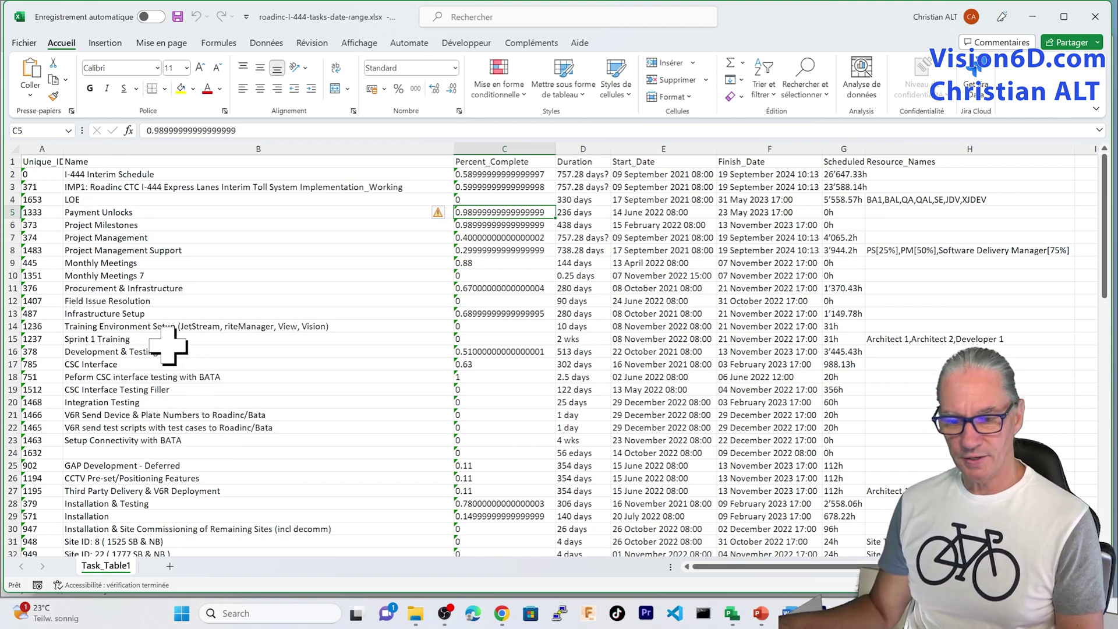
# - Check the Unique_ID, Name and Percent_Complete columns in the workbook, then return to Project
pyautogui.click(42, 140)
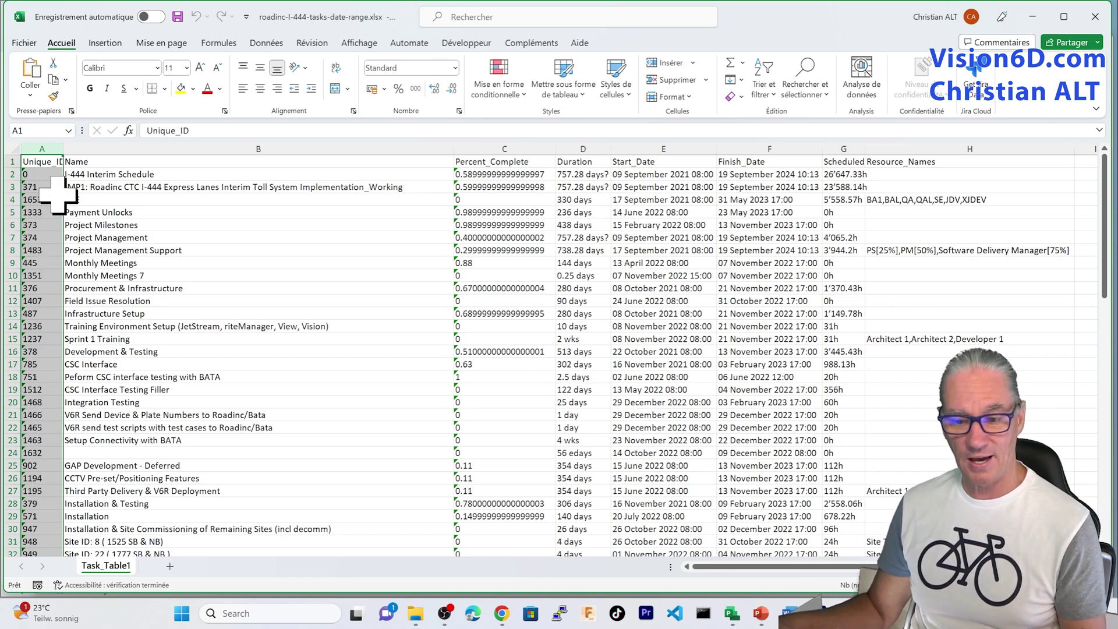
pyautogui.click(111, 162)
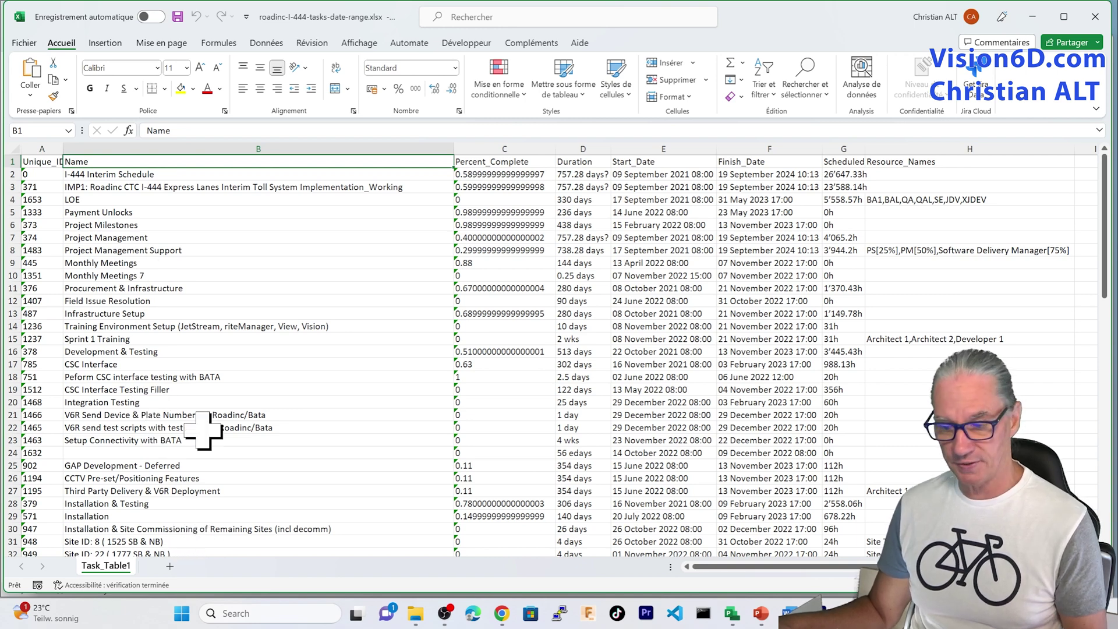
pyautogui.click(502, 165)
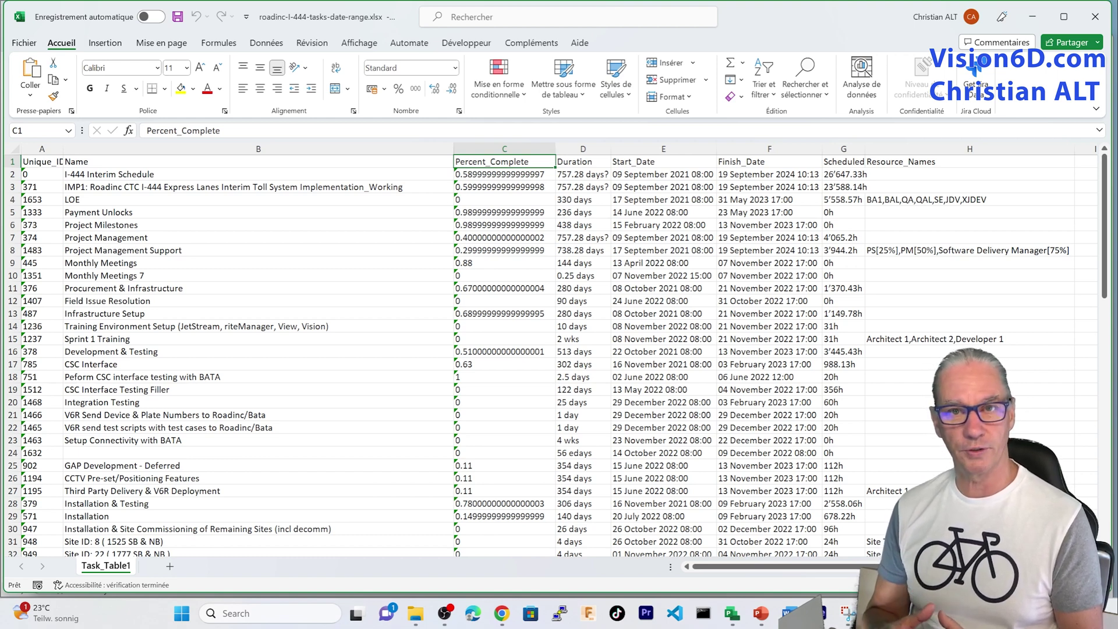
pyautogui.hotkey('alt', 'Tab')
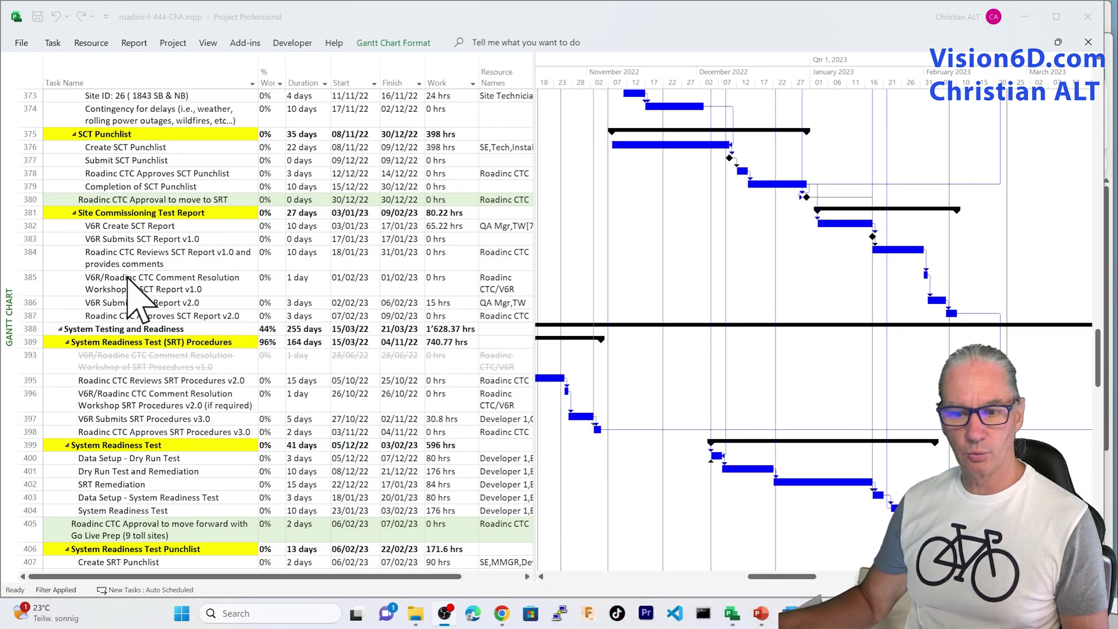
# - Export the project as an Excel Workbook, replacing the existing roadinc-I-444-ressources.xlsx
pyautogui.click(22, 44)
pyautogui.click(22, 45)
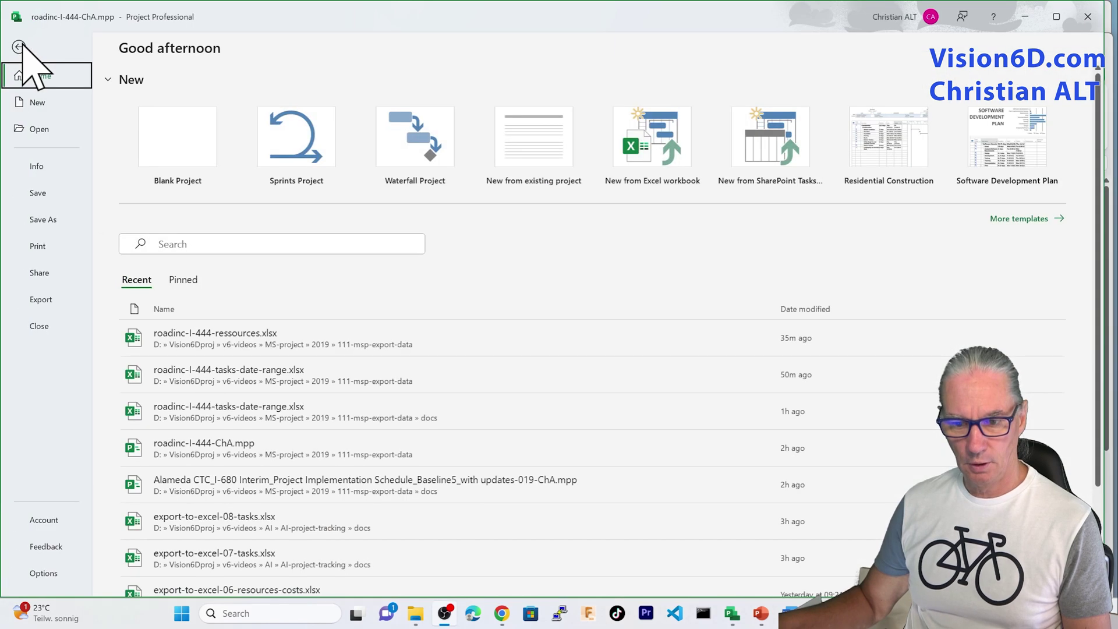
pyautogui.click(57, 300)
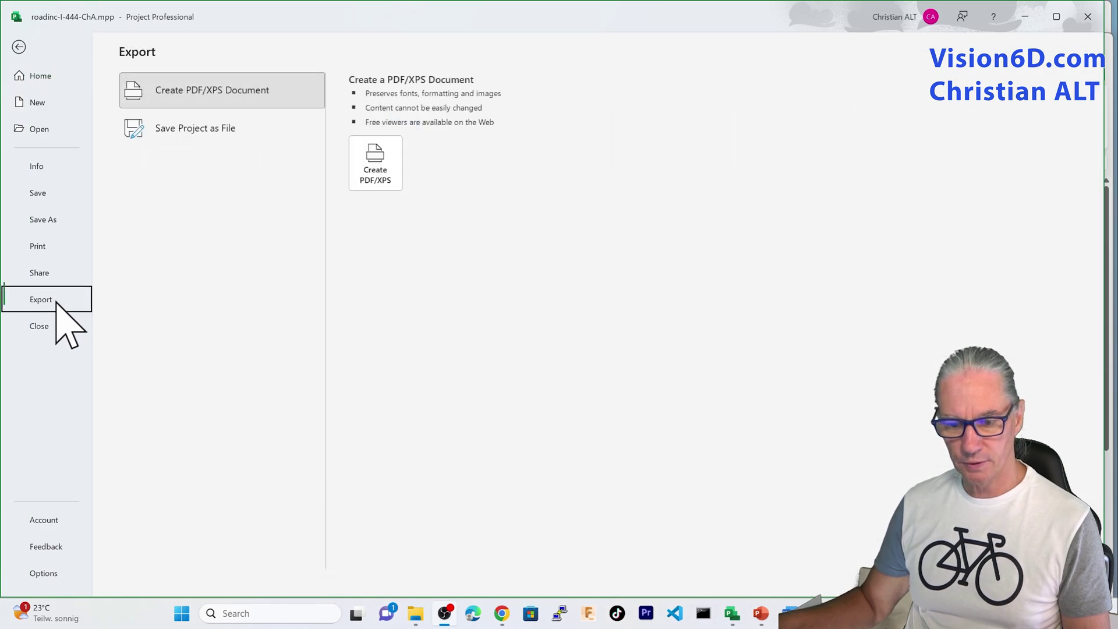
pyautogui.click(189, 139)
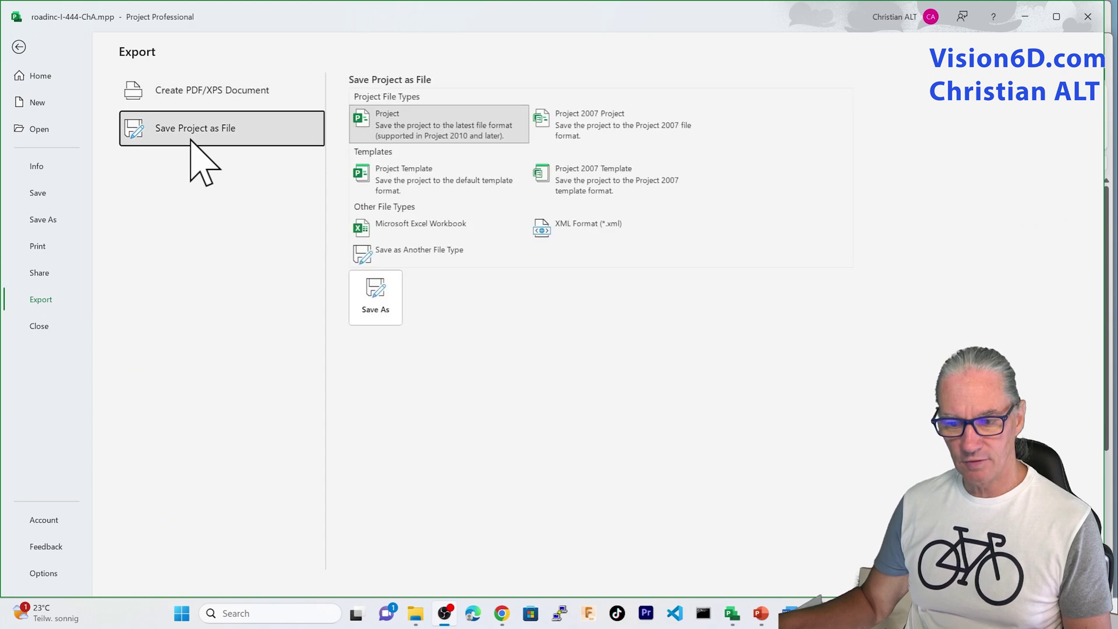
pyautogui.click(408, 246)
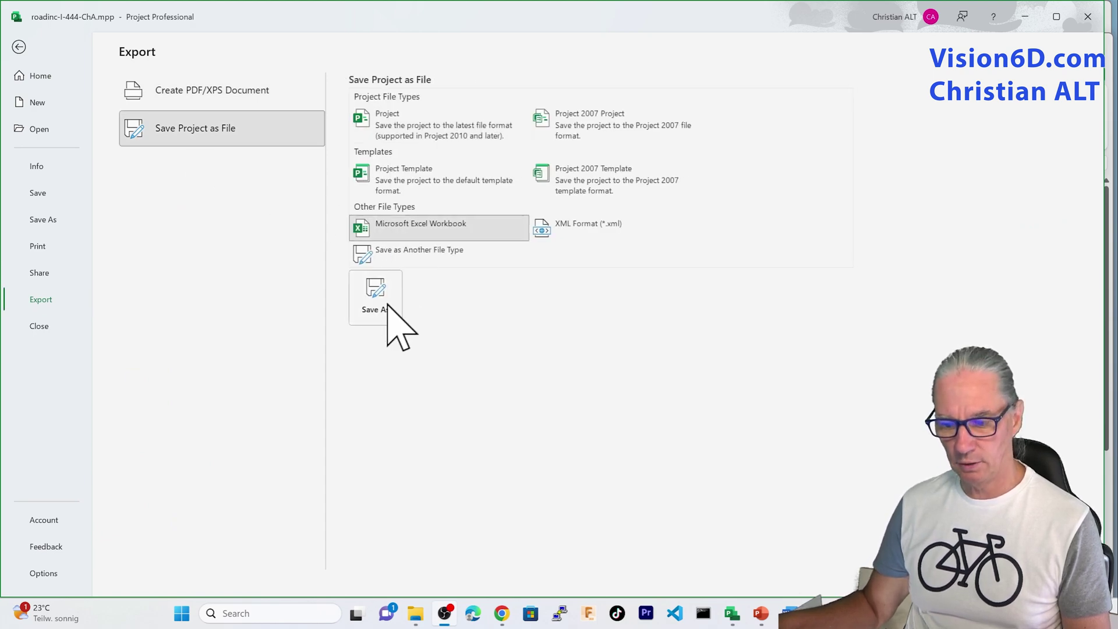
pyautogui.click(387, 303)
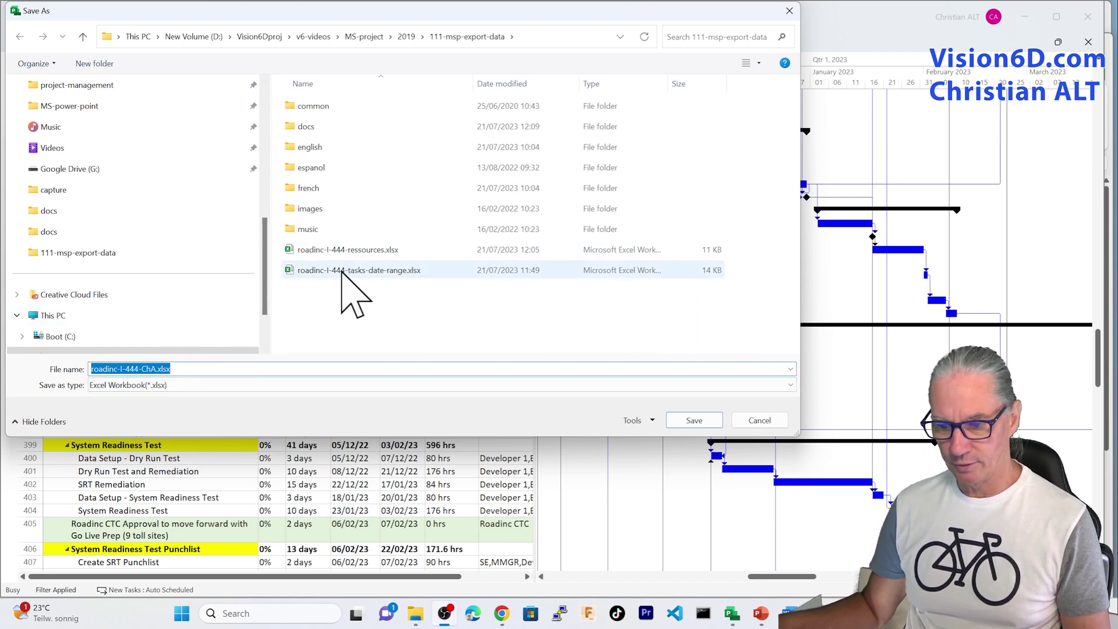
pyautogui.click(346, 251)
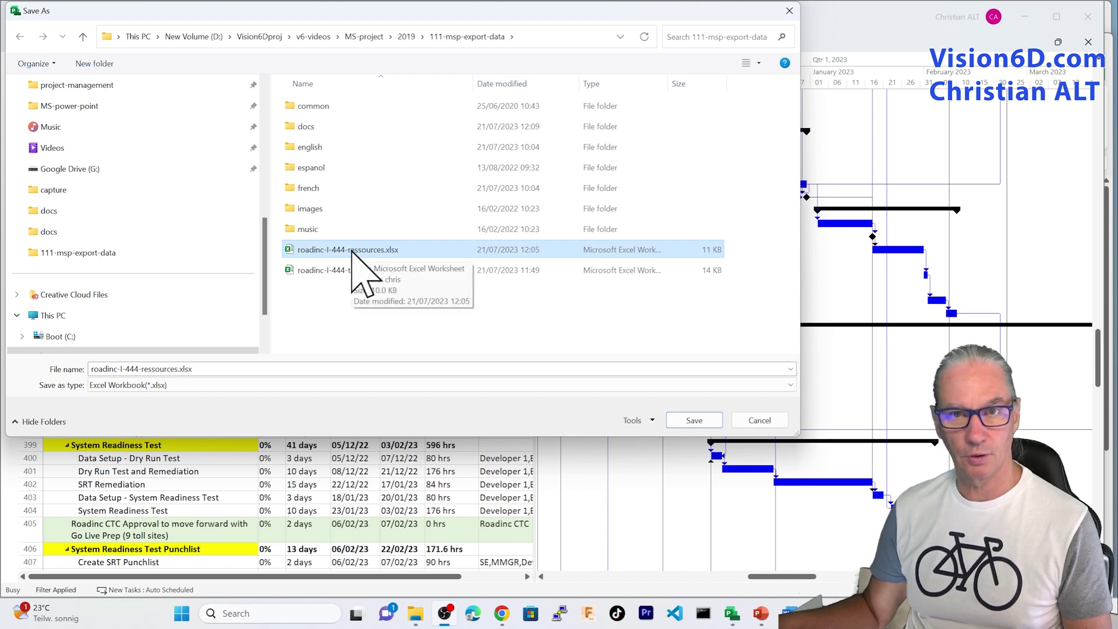
pyautogui.click(707, 423)
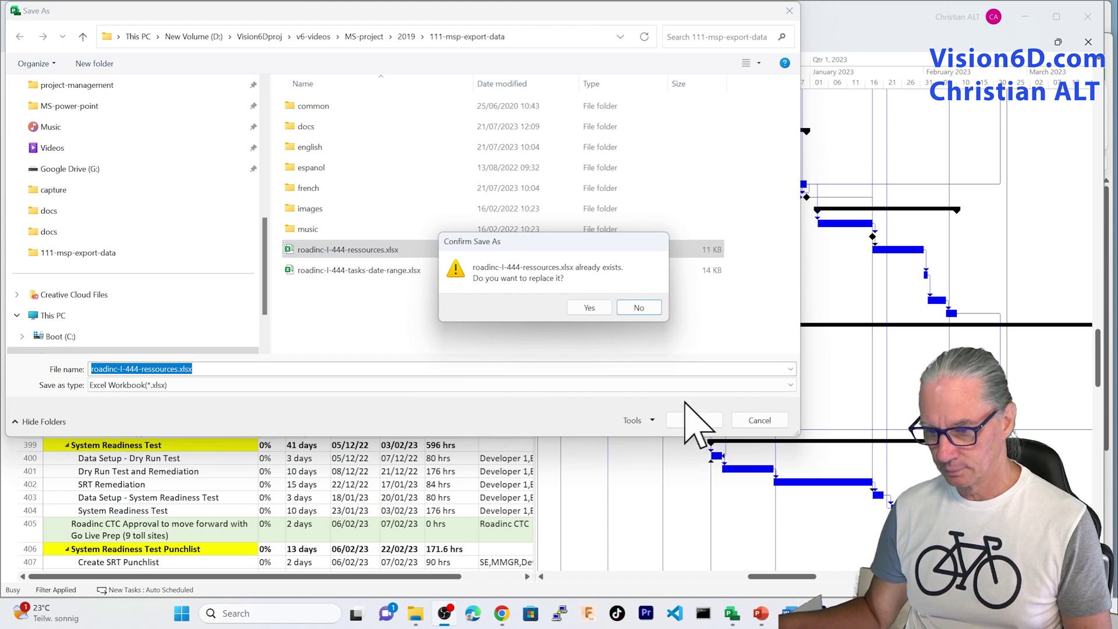
pyautogui.click(600, 307)
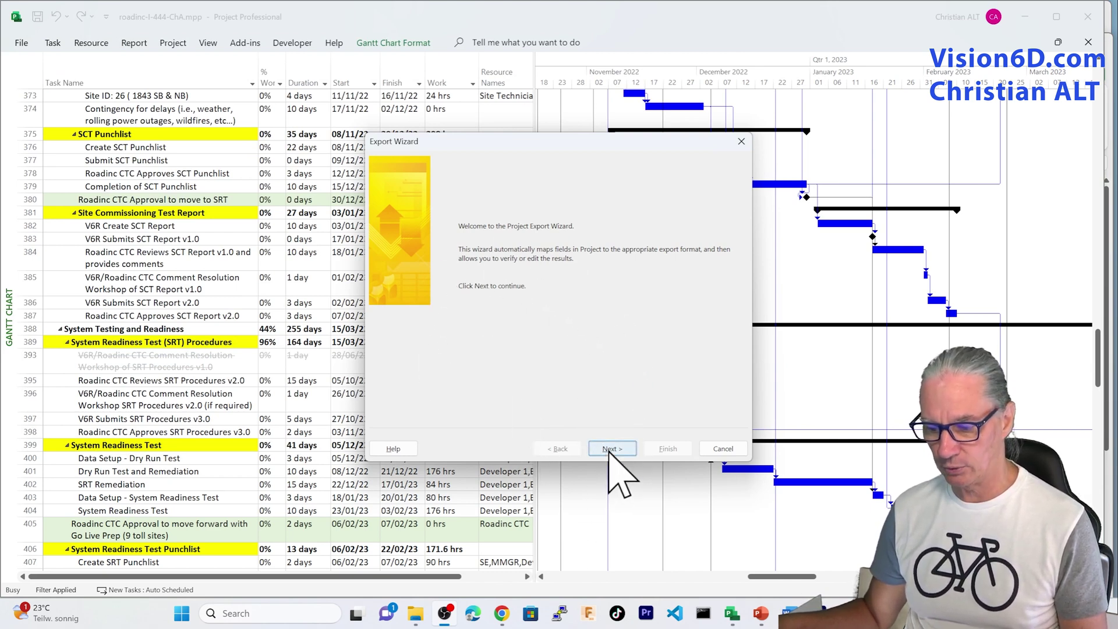
# - Choose Selected Data with a new map, exporting Resources with headers
pyautogui.click(611, 449)
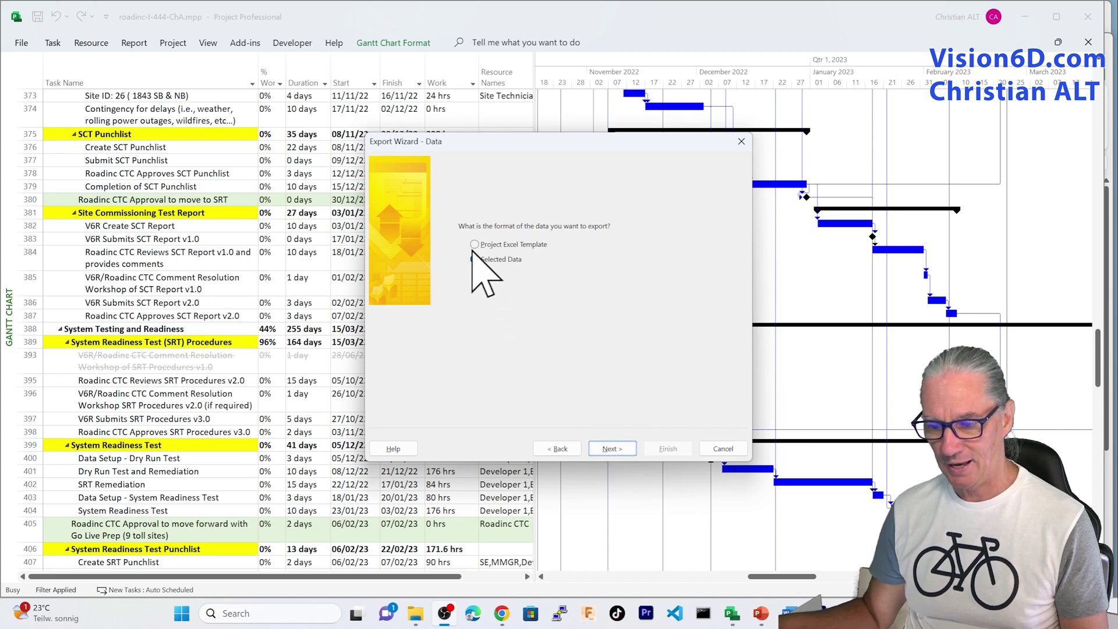
pyautogui.click(474, 259)
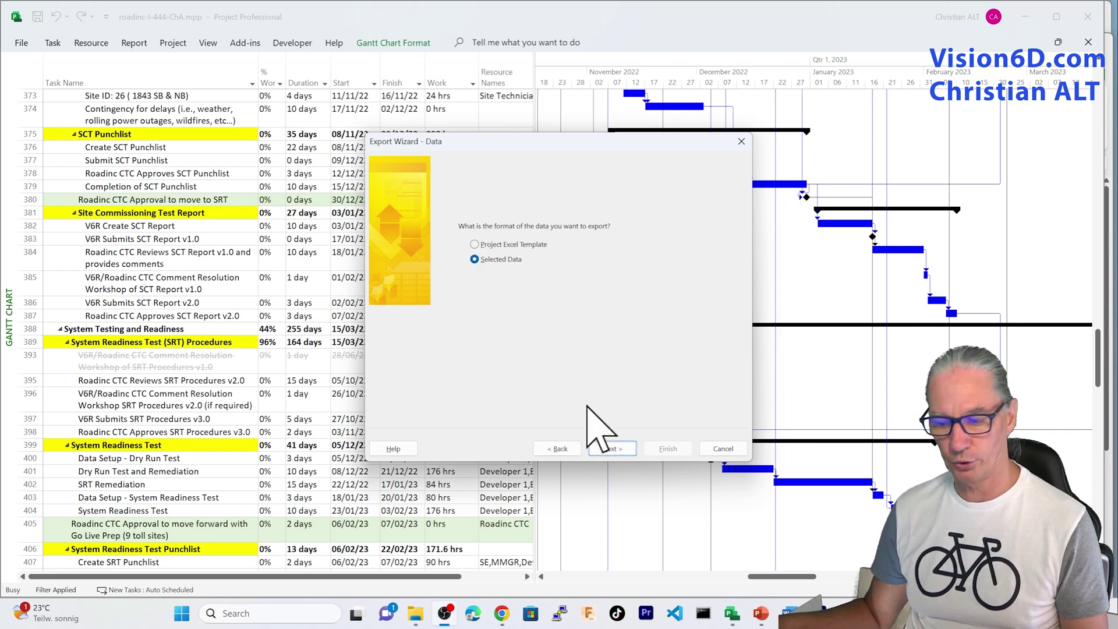
pyautogui.click(612, 450)
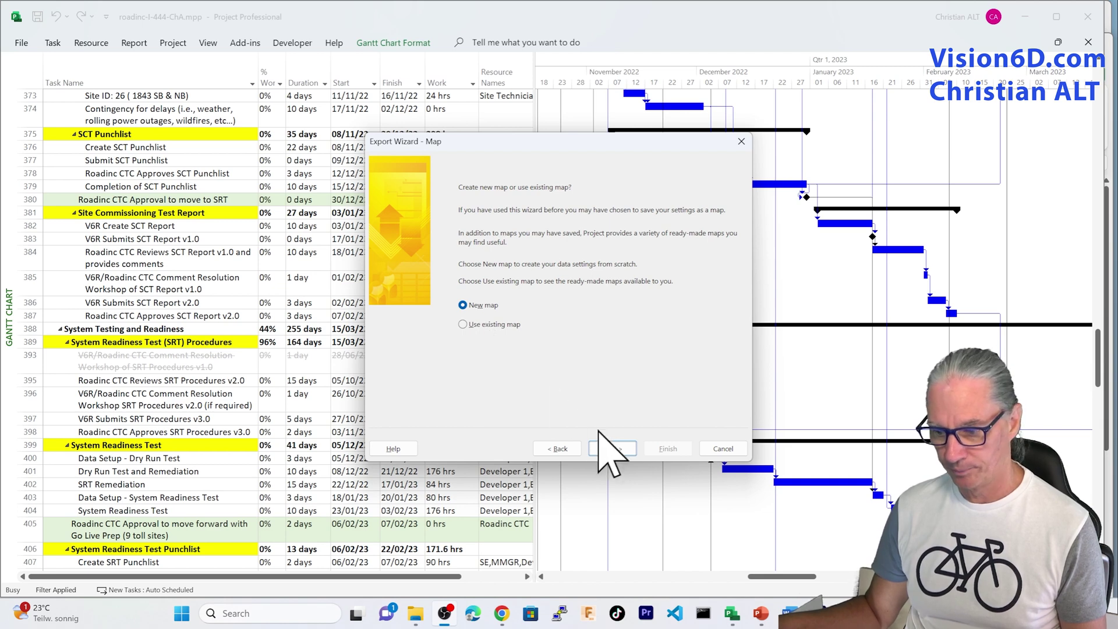
pyautogui.click(619, 450)
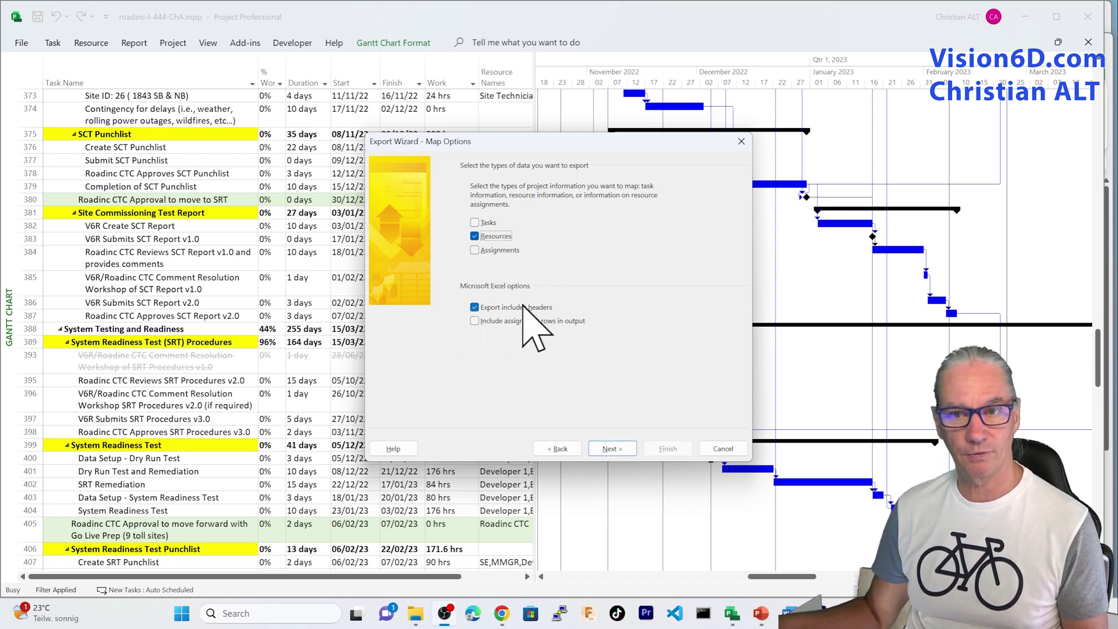
pyautogui.click(615, 449)
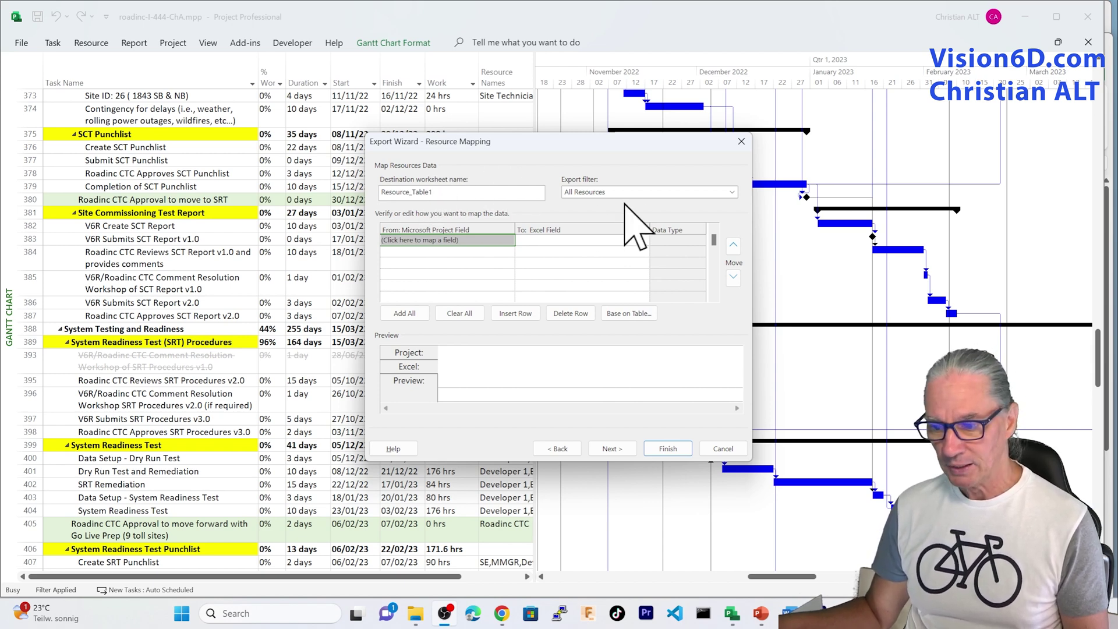
pyautogui.click(732, 192)
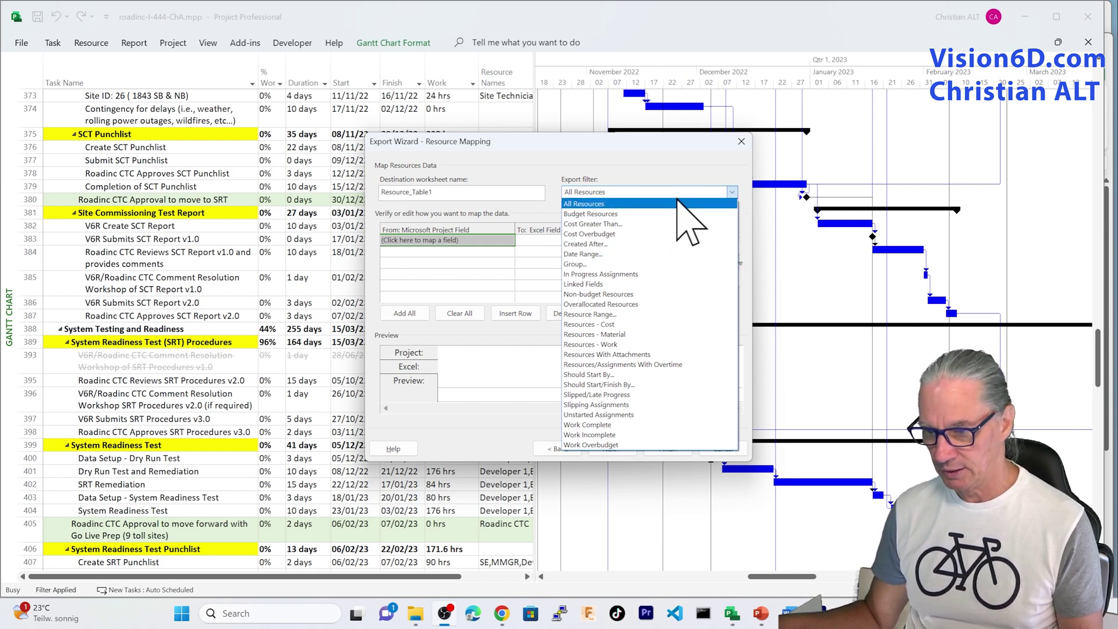
pyautogui.click(690, 168)
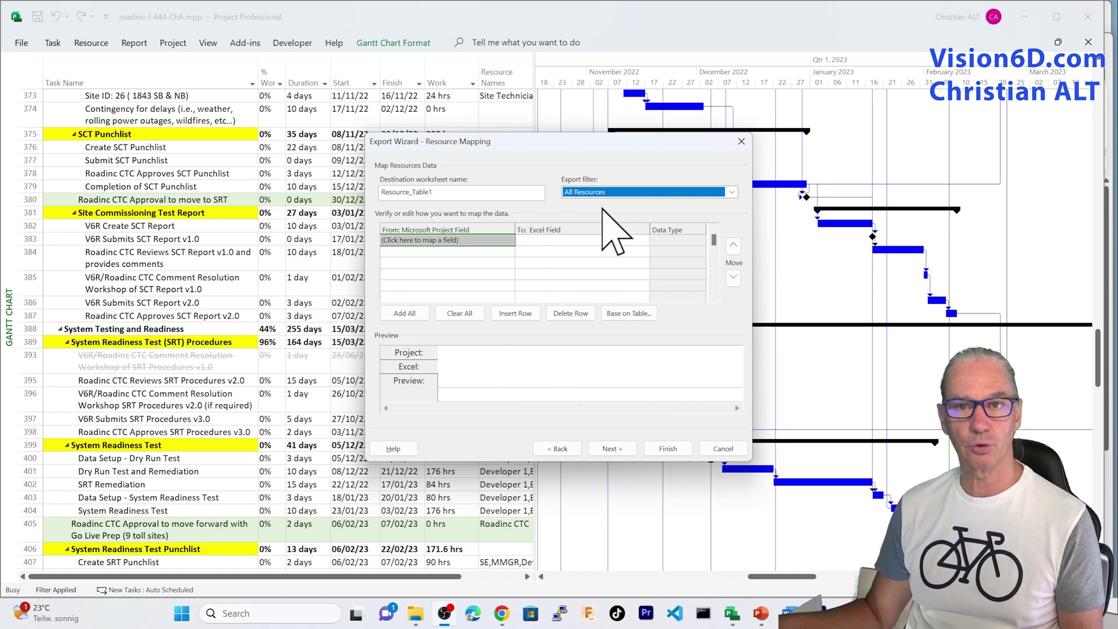
# - Map the resource Name and Group fields in the first two mapping rows
pyautogui.click(503, 240)
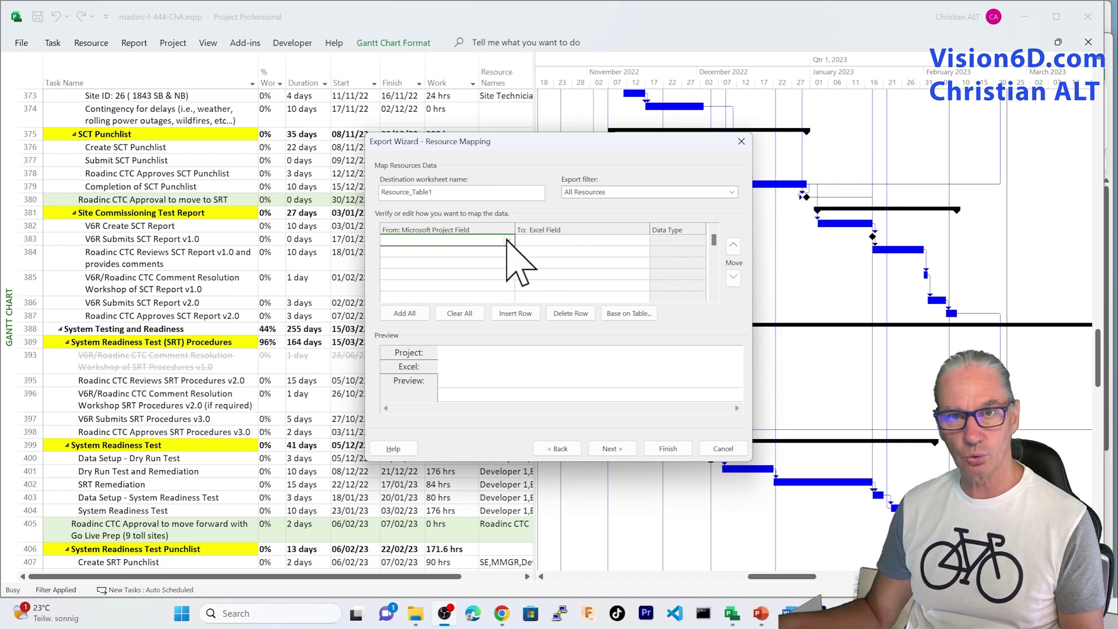
pyautogui.click(507, 240)
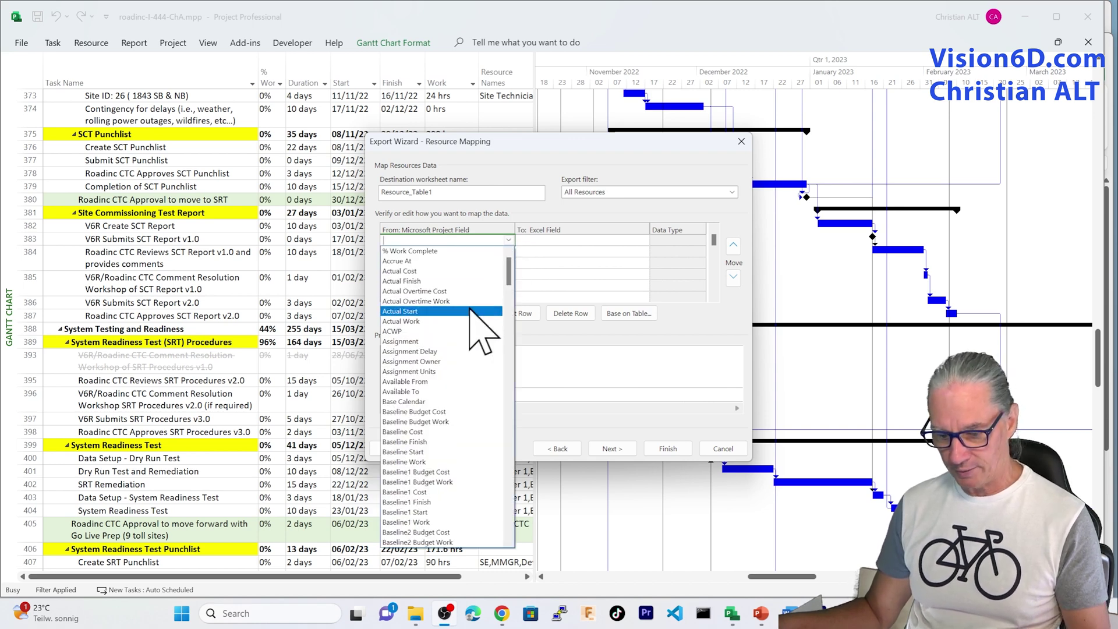
pyautogui.write('Name')
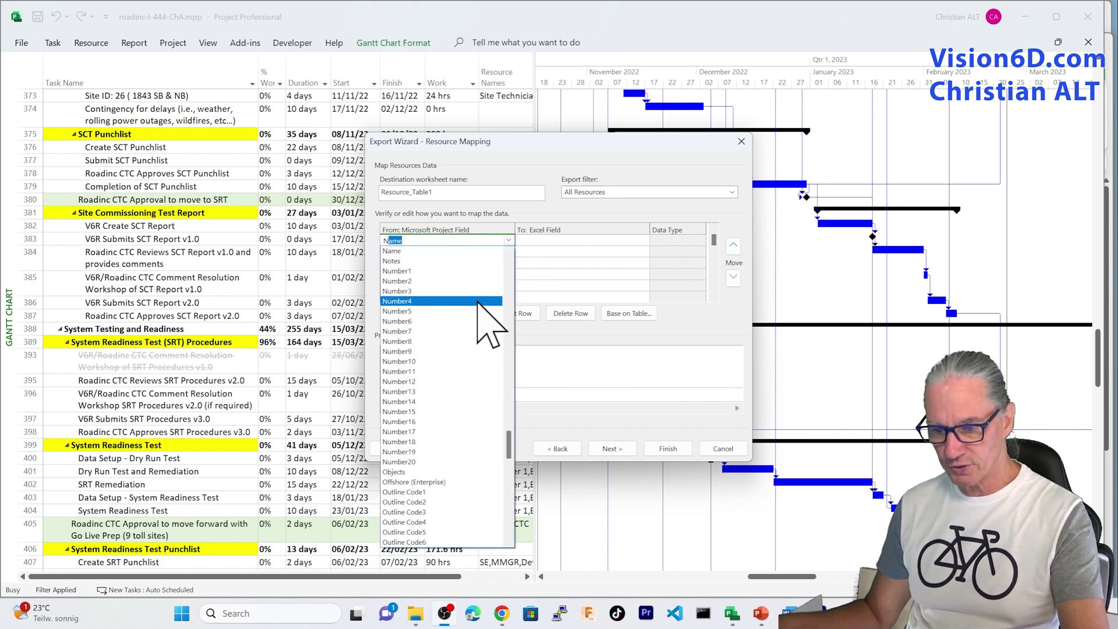
pyautogui.click(445, 252)
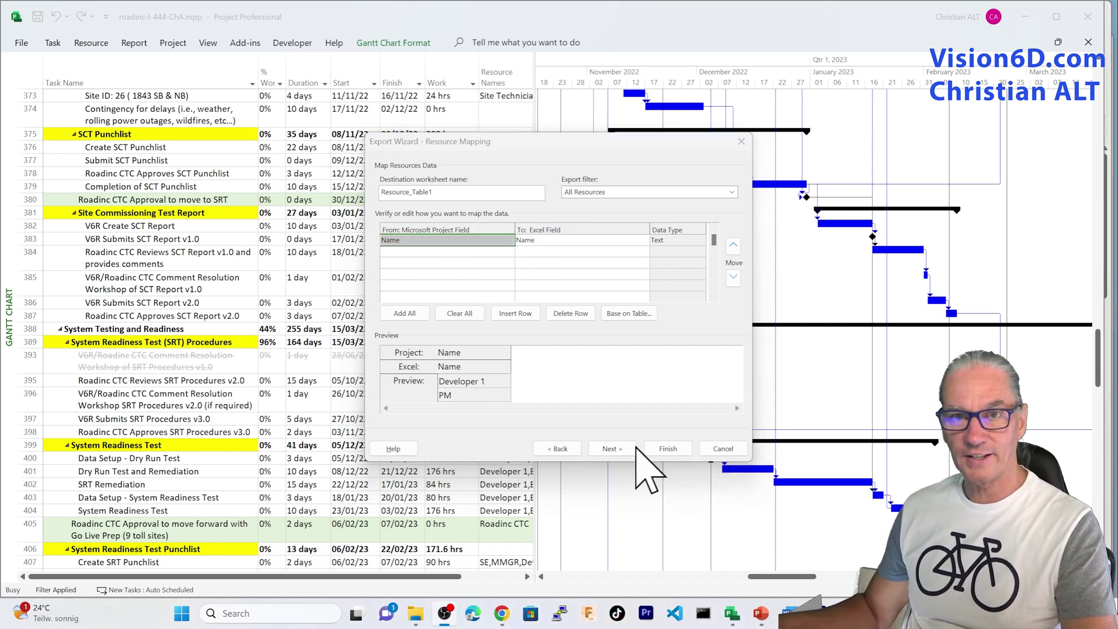
pyautogui.click(511, 252)
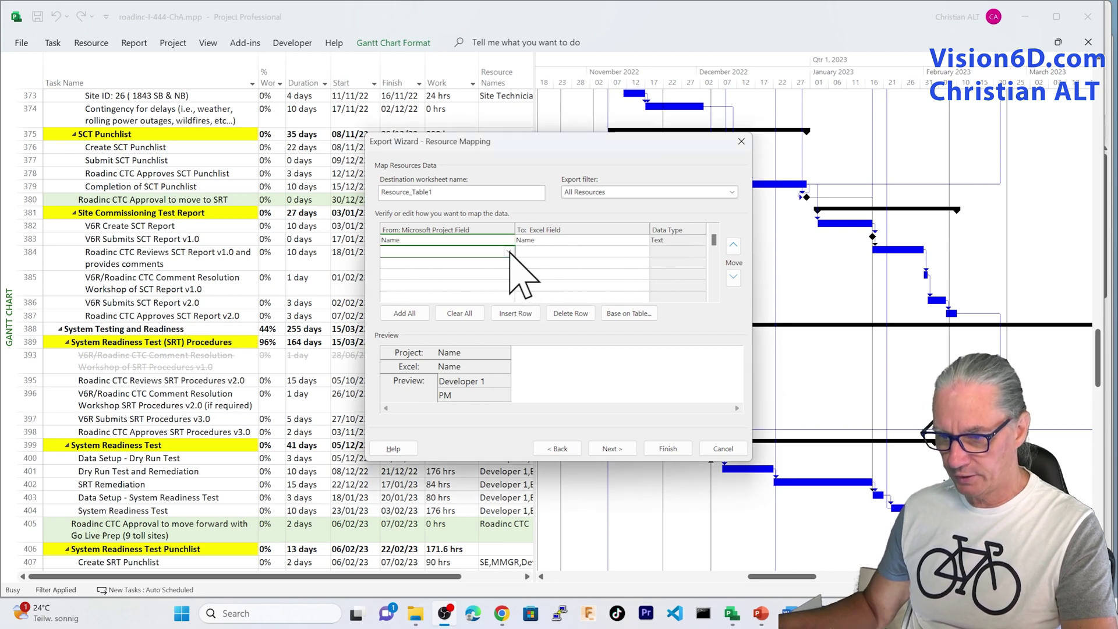
pyautogui.click(509, 252)
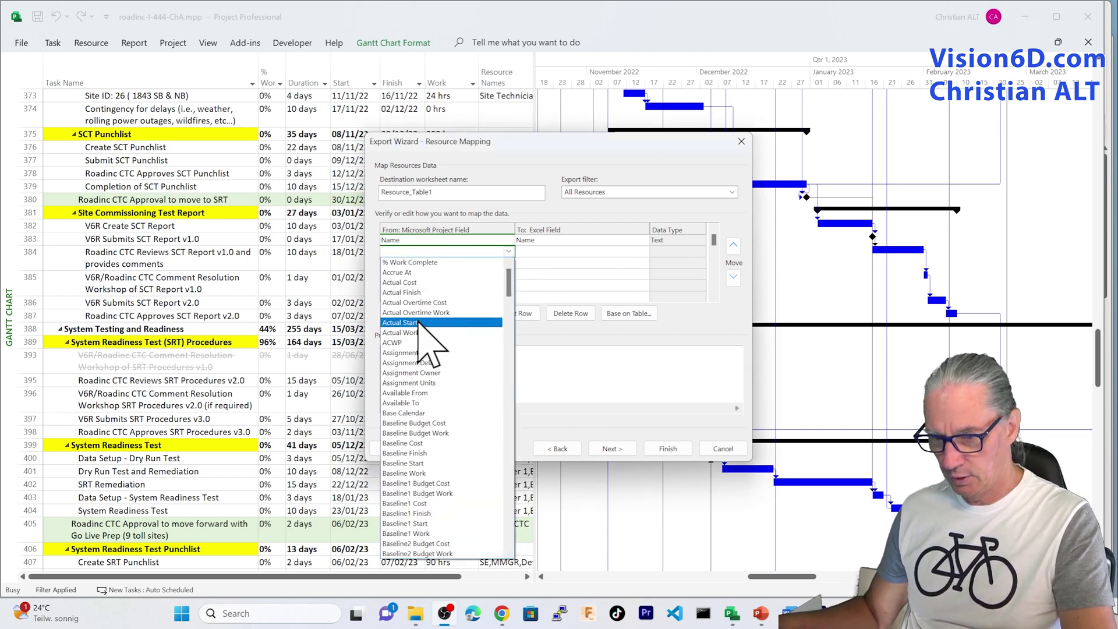
pyautogui.write('g')
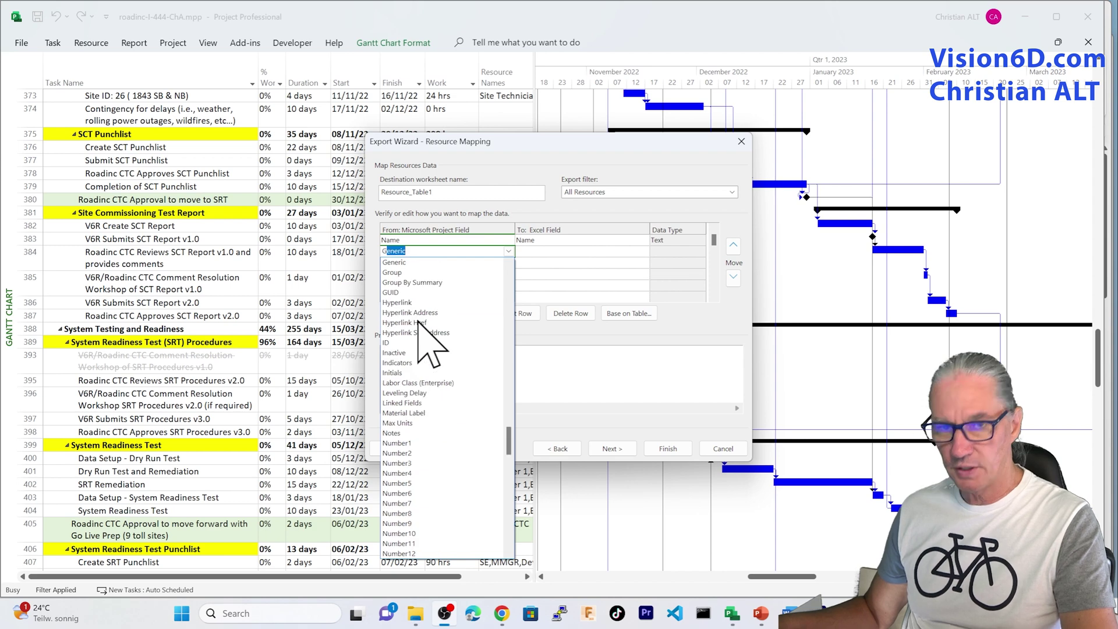
pyautogui.click(409, 273)
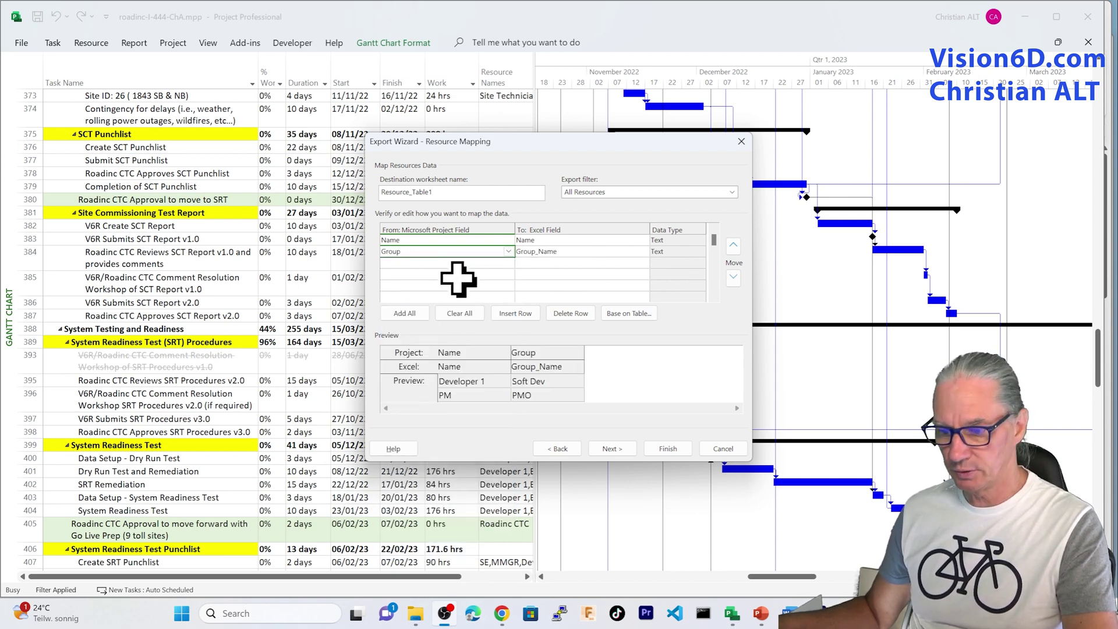
# - Map % Work Complete, Work and Work Variance in rows three to five
pyautogui.click(503, 263)
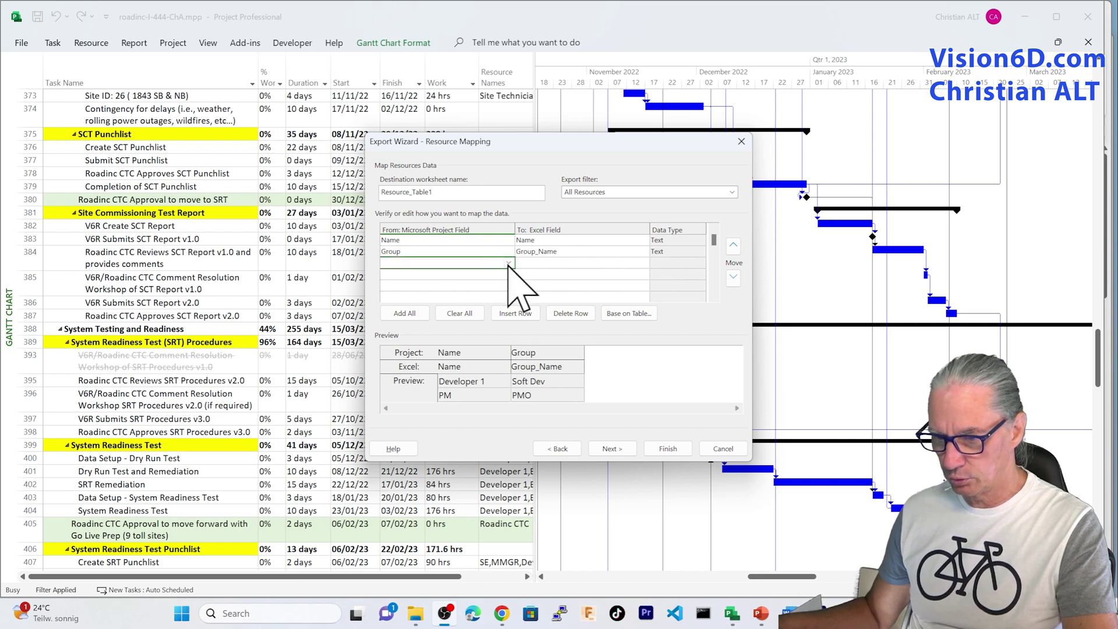
pyautogui.click(509, 264)
pyautogui.click(450, 275)
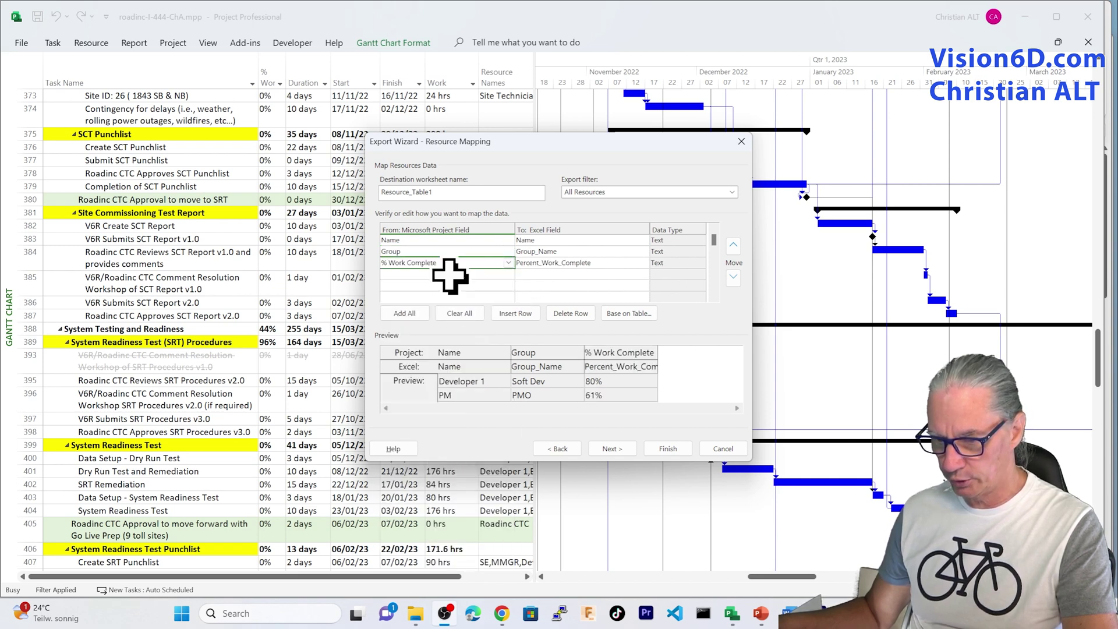
pyautogui.click(510, 275)
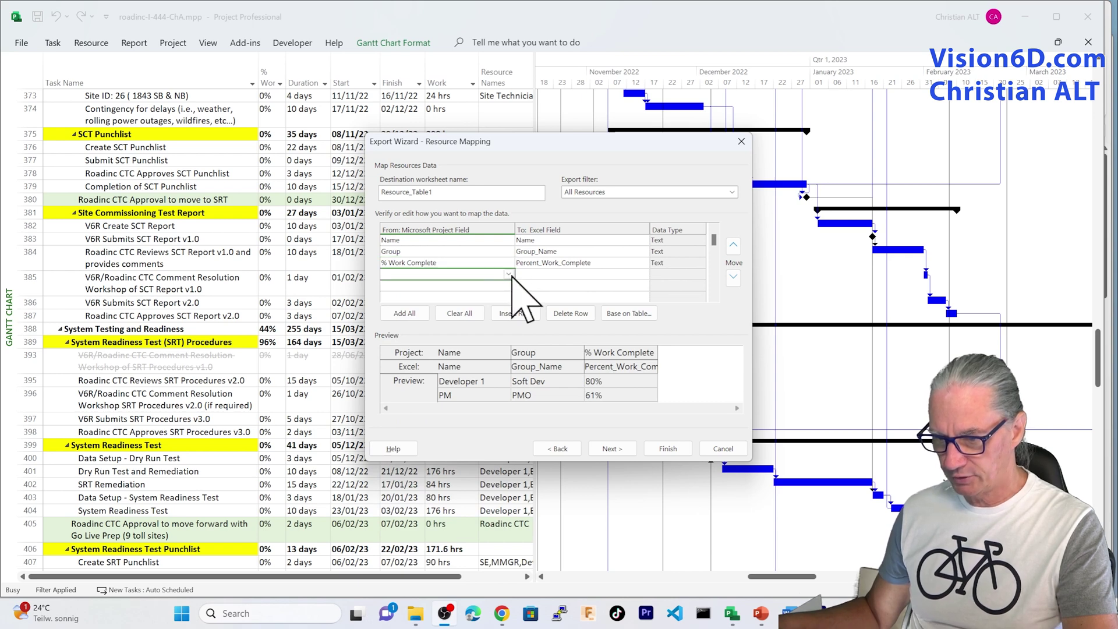
pyautogui.click(510, 274)
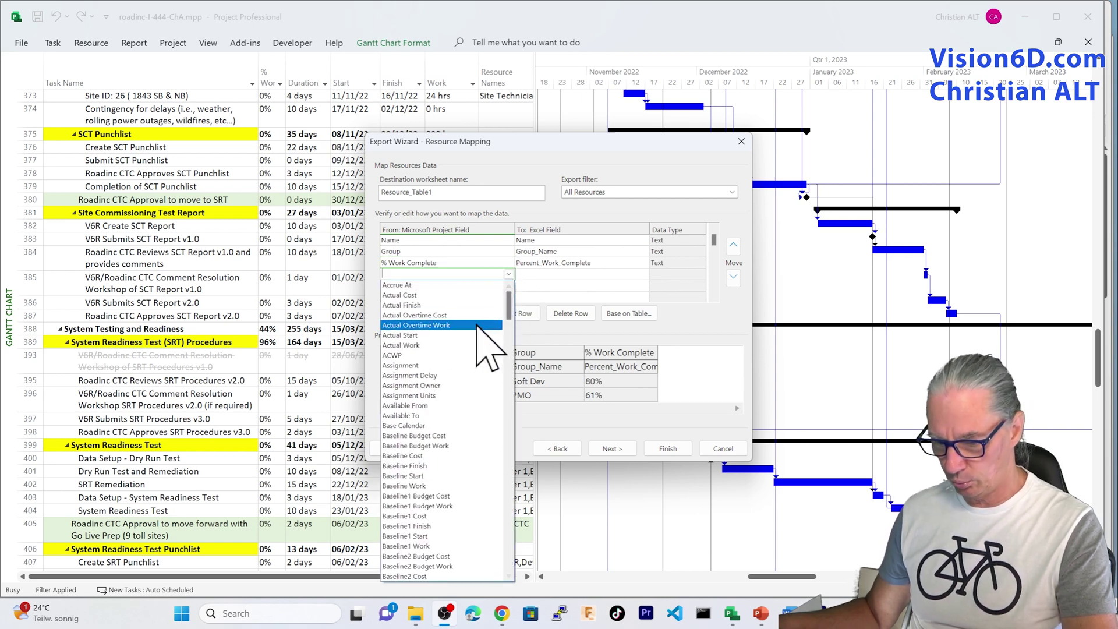
pyautogui.write('w')
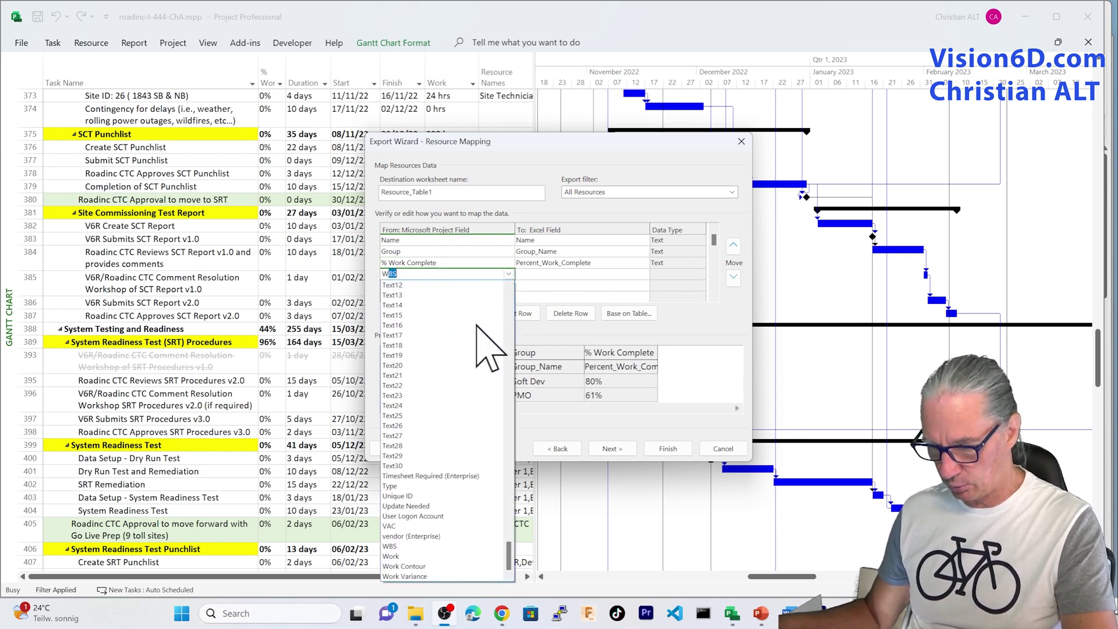
pyautogui.click(441, 556)
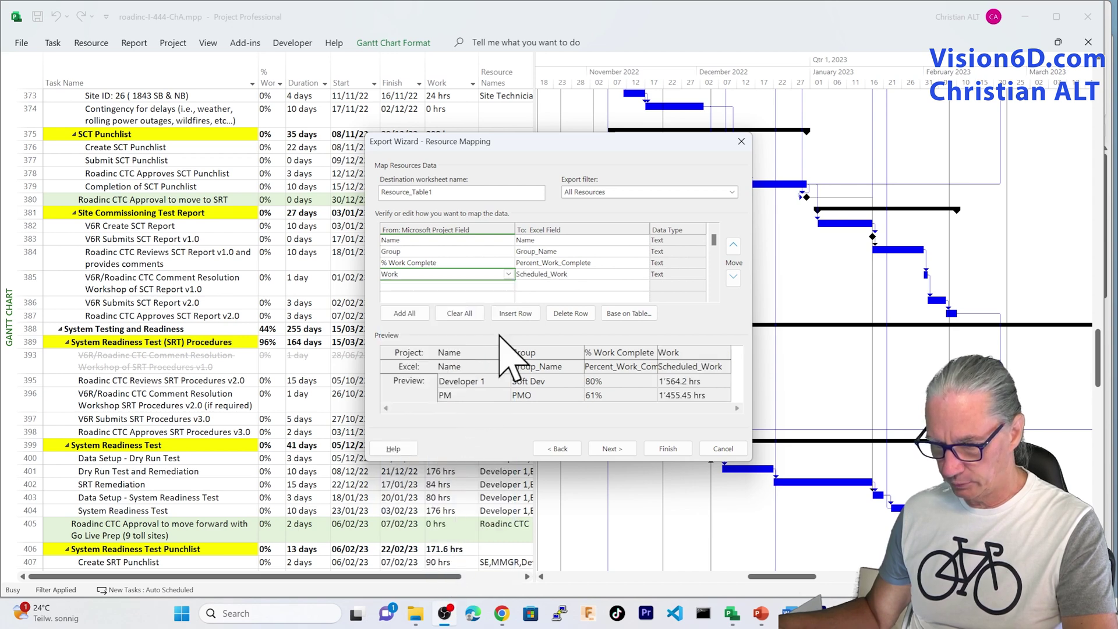
pyautogui.click(510, 286)
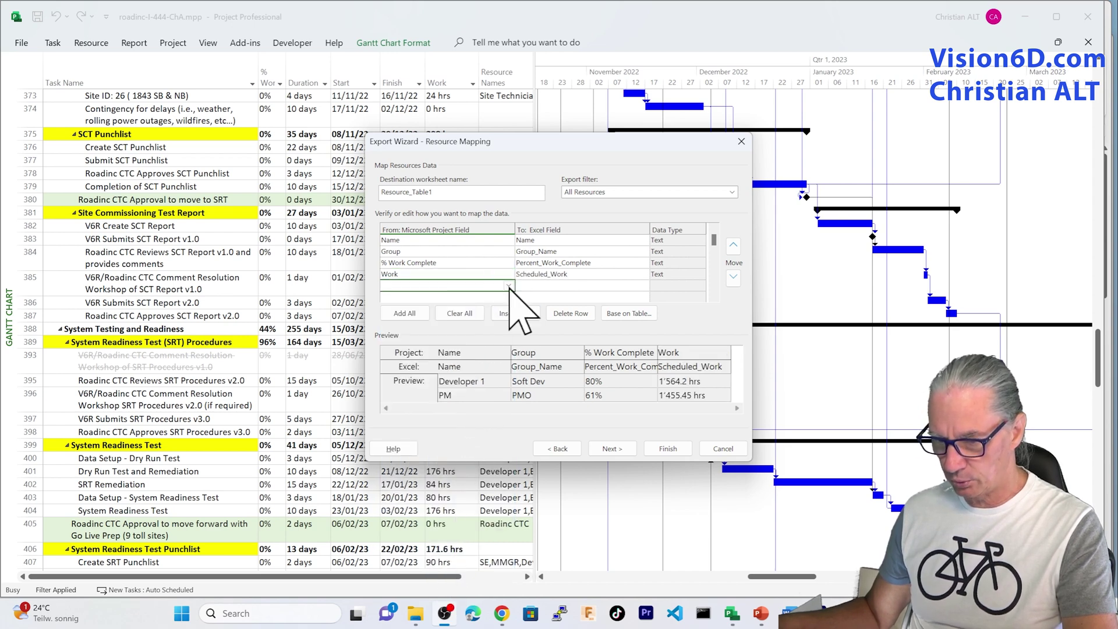
pyautogui.click(509, 287)
pyautogui.scroll(-10, 472, 338)
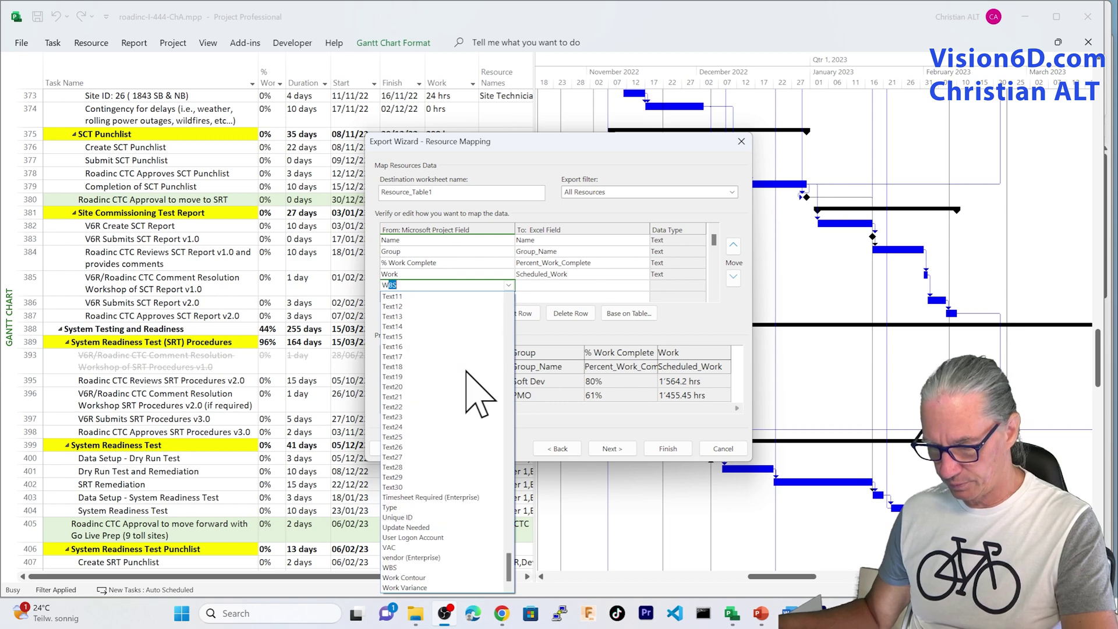
pyautogui.click(443, 587)
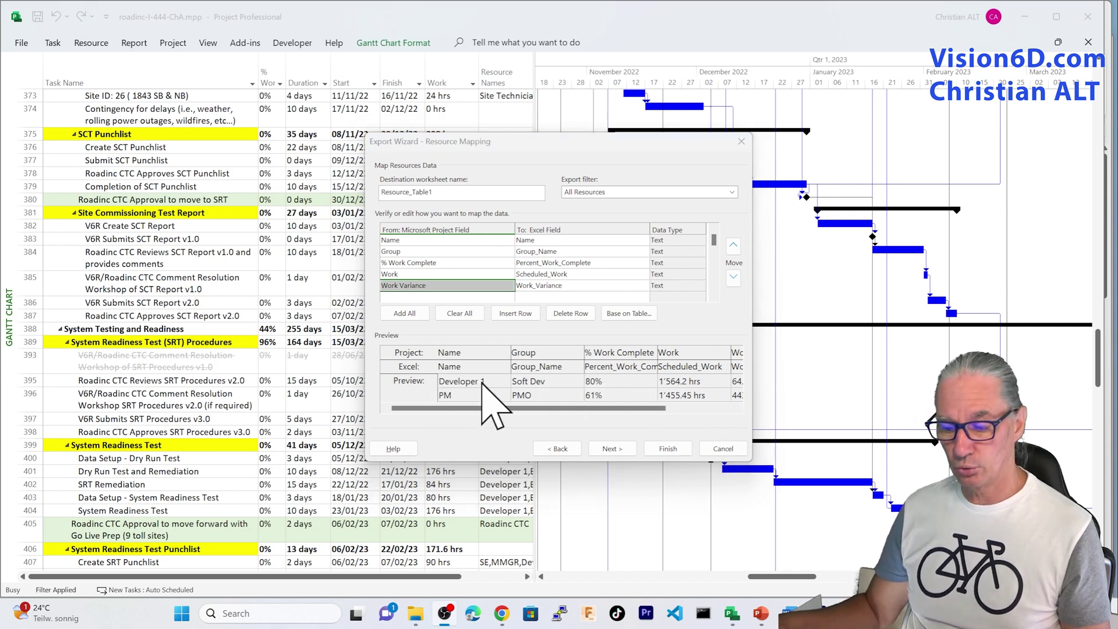
pyautogui.moveTo(548, 410); pyautogui.dragTo(653, 407)
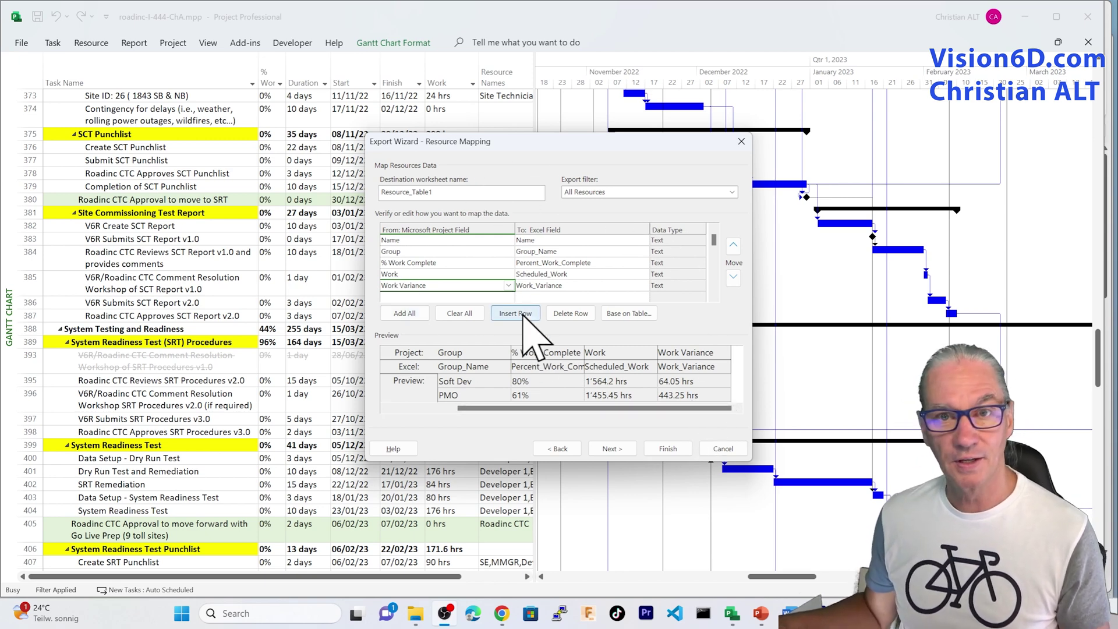
pyautogui.click(732, 192)
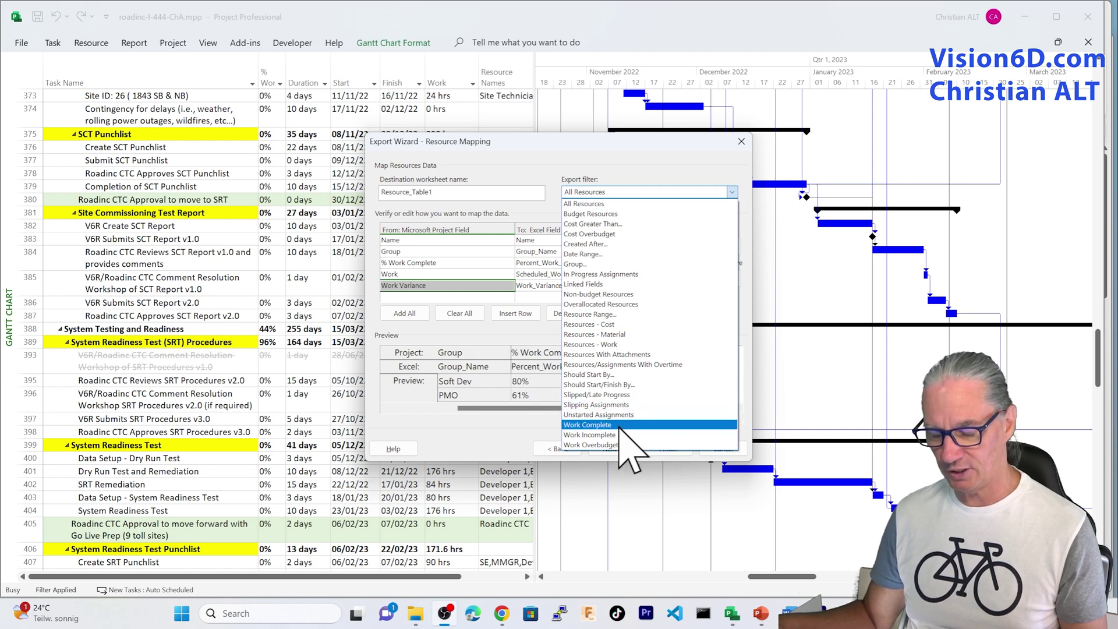
pyautogui.click(501, 431)
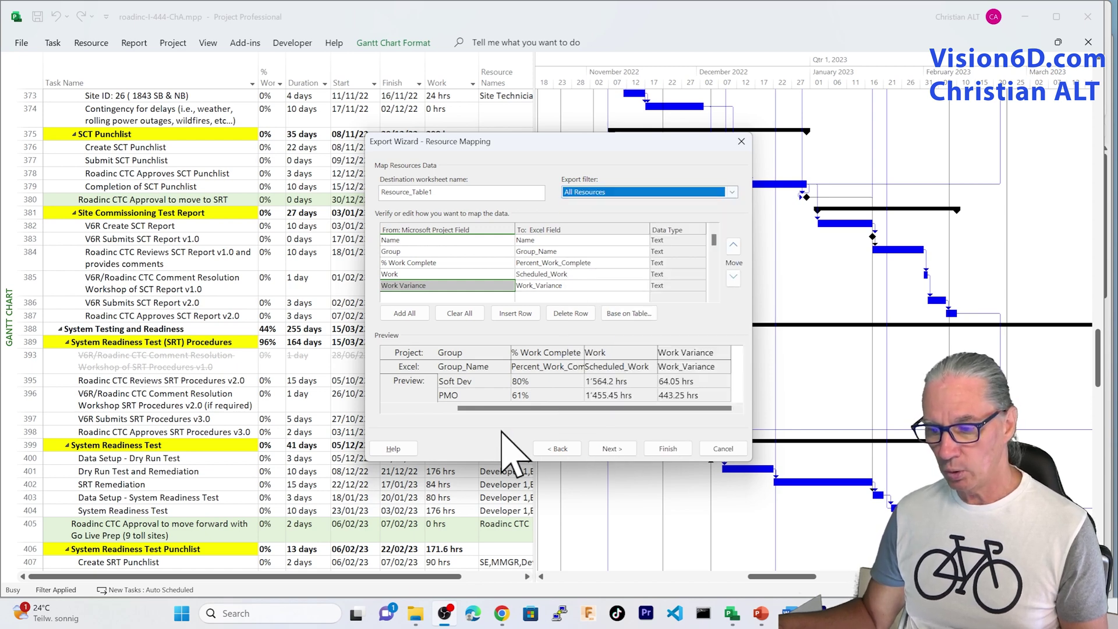
# - Save the mapping as the v6-resource map, overwriting the existing one
pyautogui.click(619, 450)
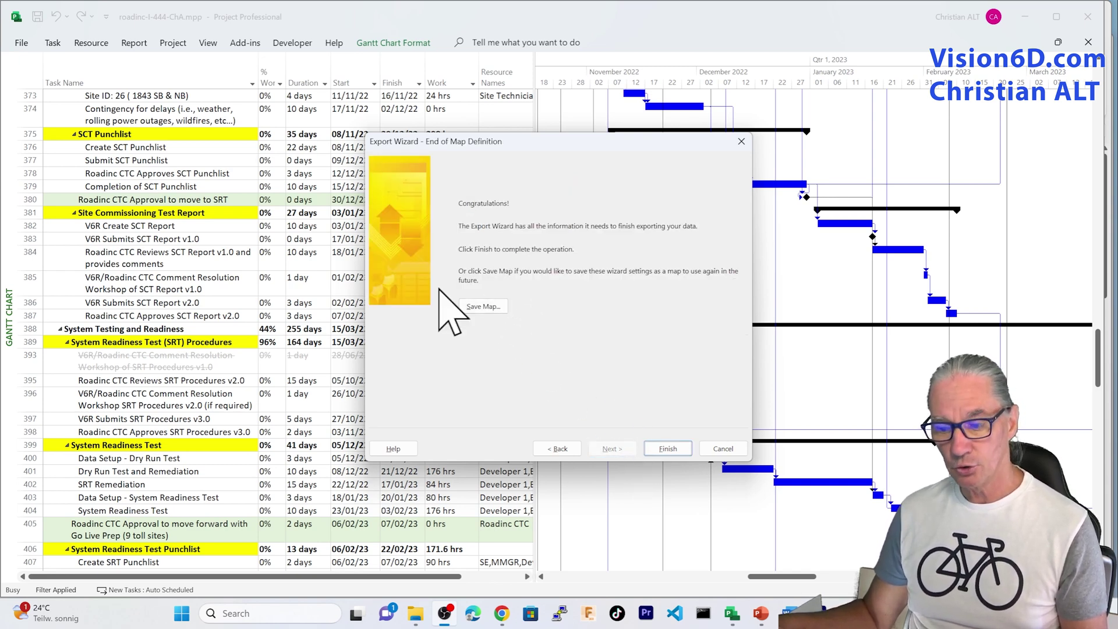
pyautogui.click(484, 306)
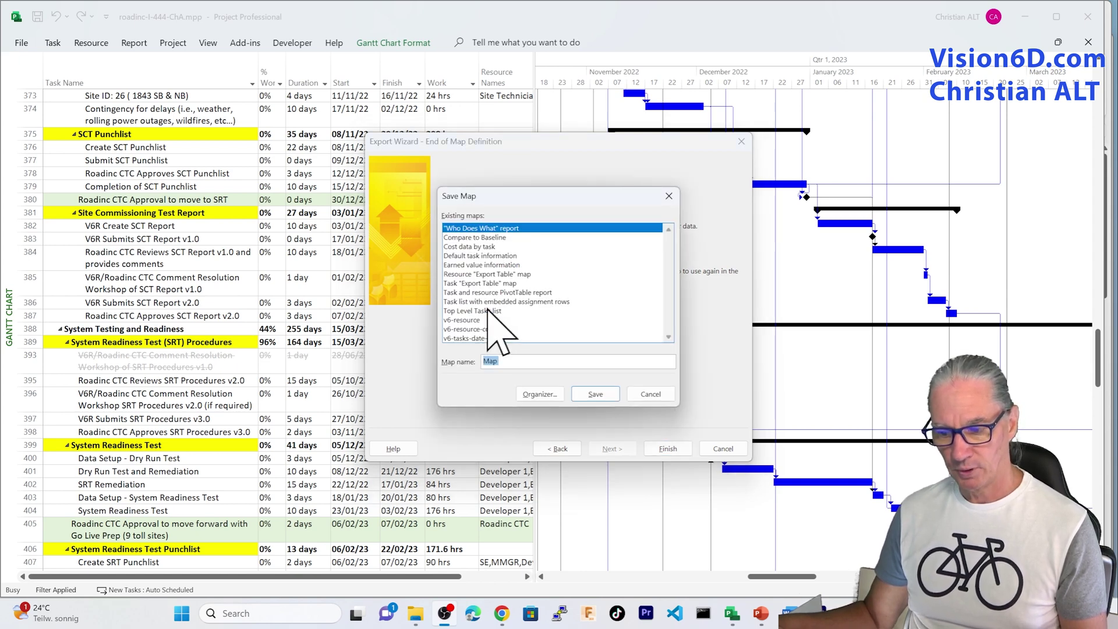
pyautogui.click(483, 320)
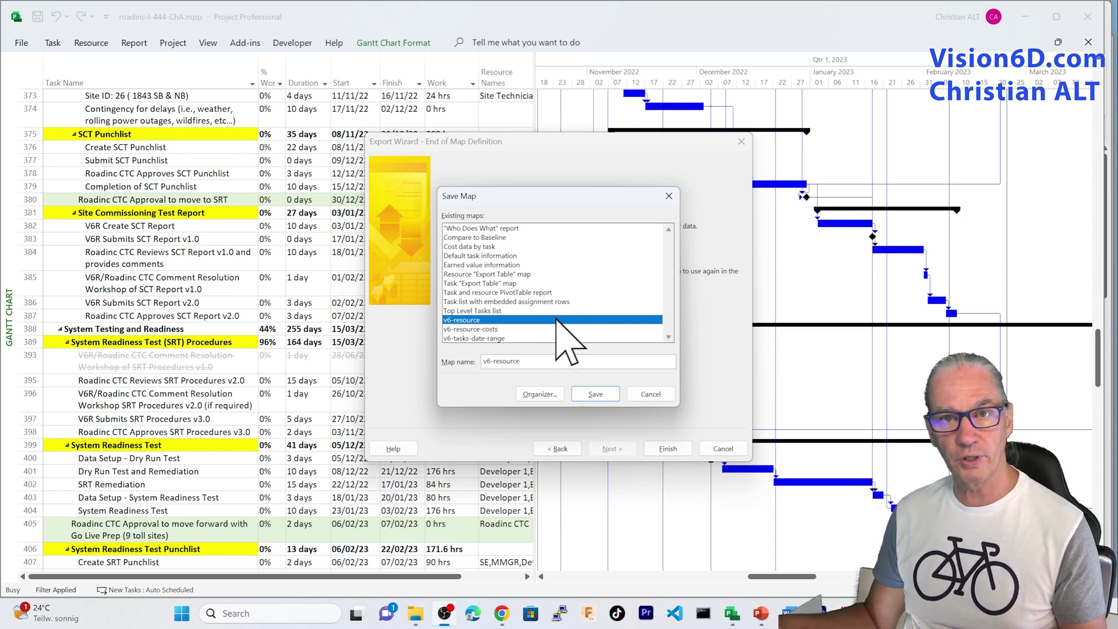
pyautogui.click(530, 396)
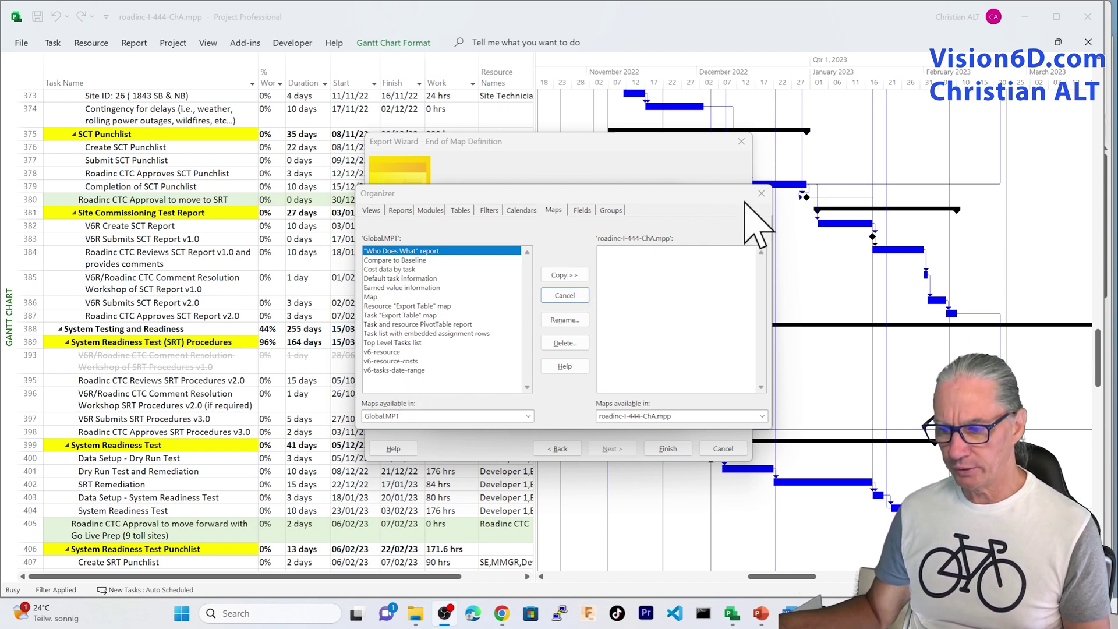
pyautogui.click(761, 194)
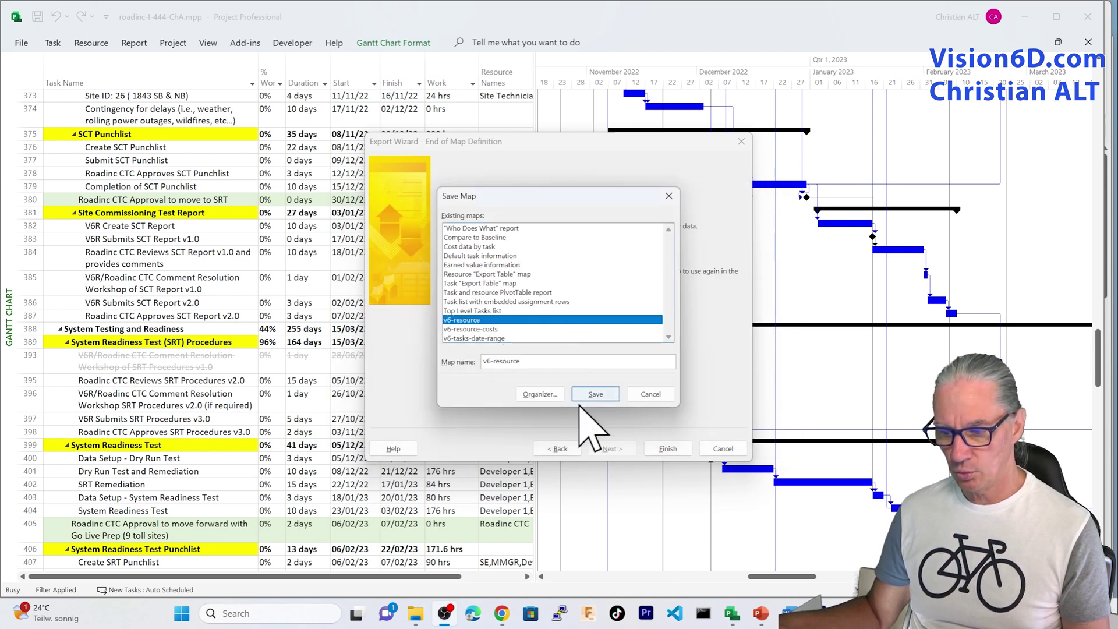
pyautogui.click(596, 394)
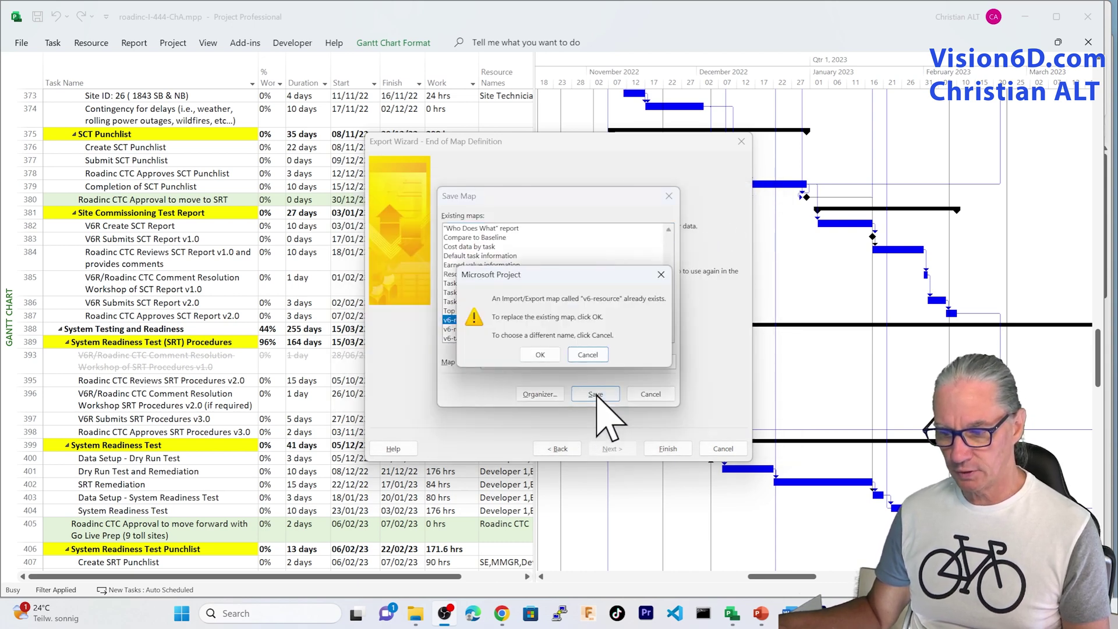
pyautogui.click(540, 355)
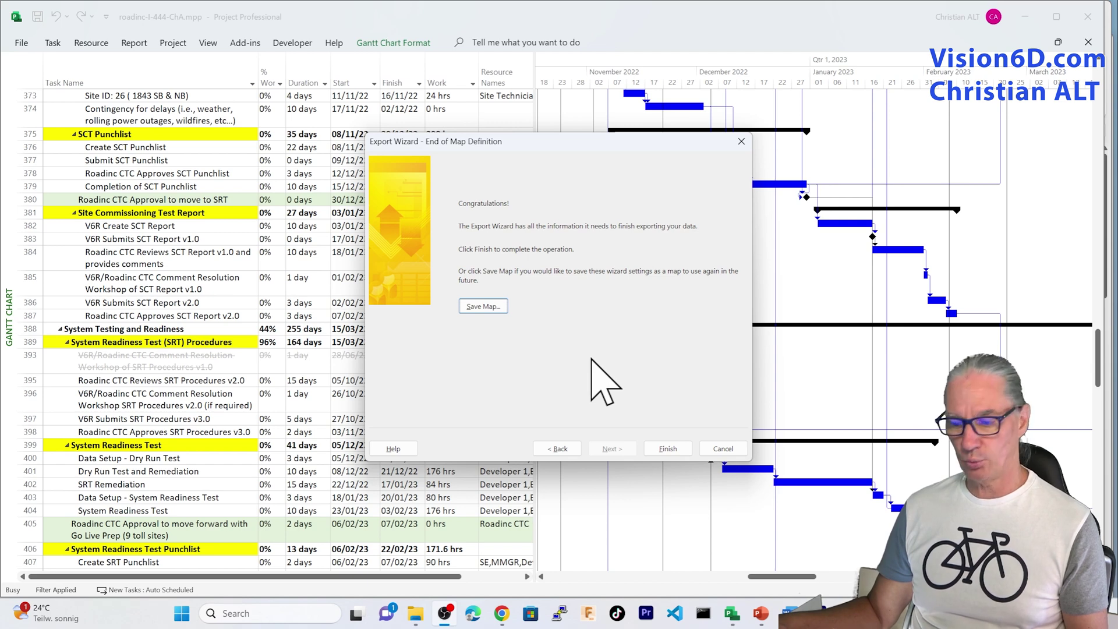
# - Finish the export and open roadinc-I-444-ressources.xlsx from File Explorer
pyautogui.click(668, 449)
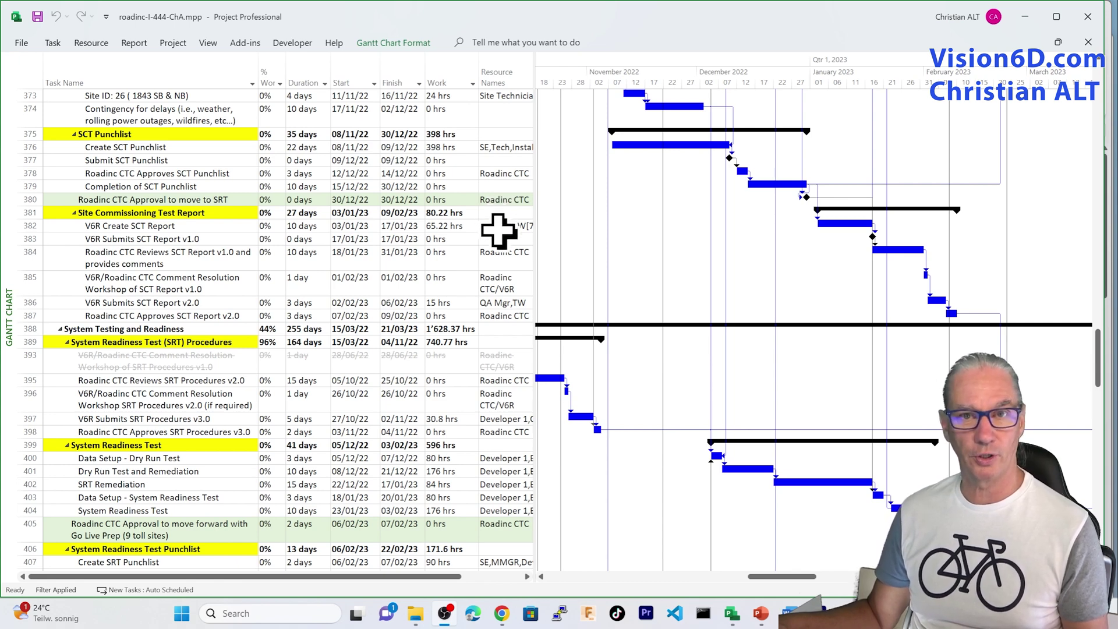
pyautogui.hotkey('alt', 'Tab')
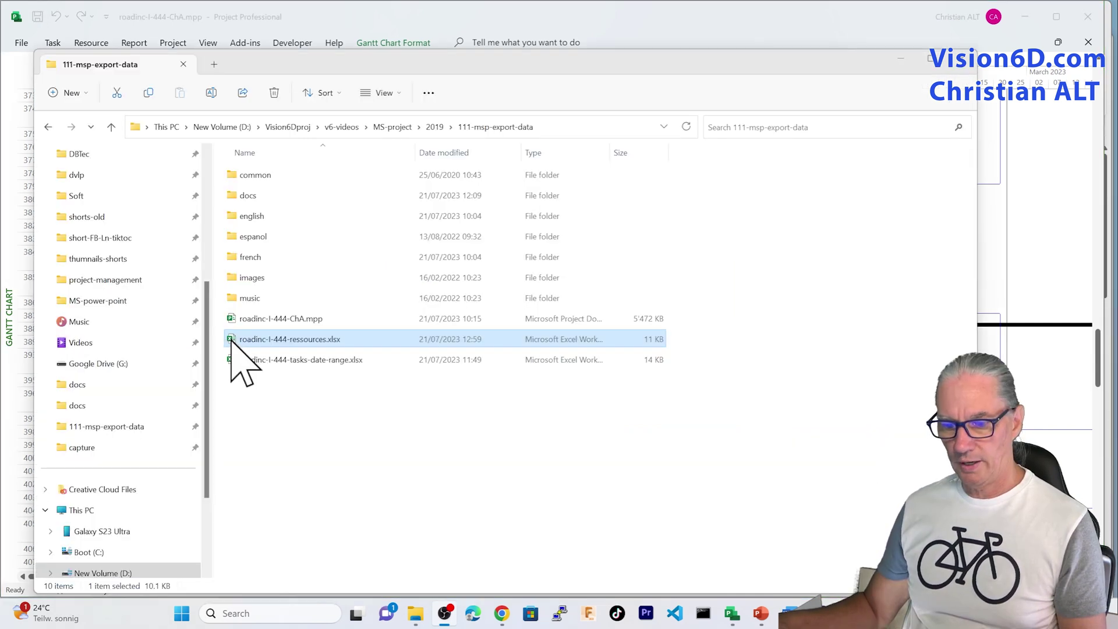
pyautogui.doubleClick(232, 339)
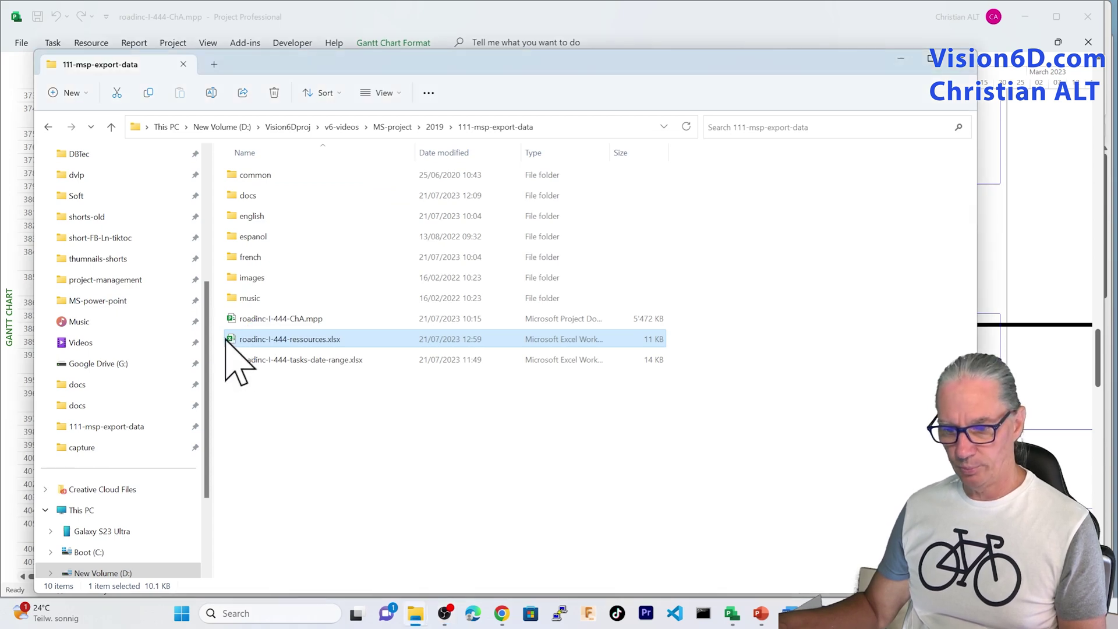